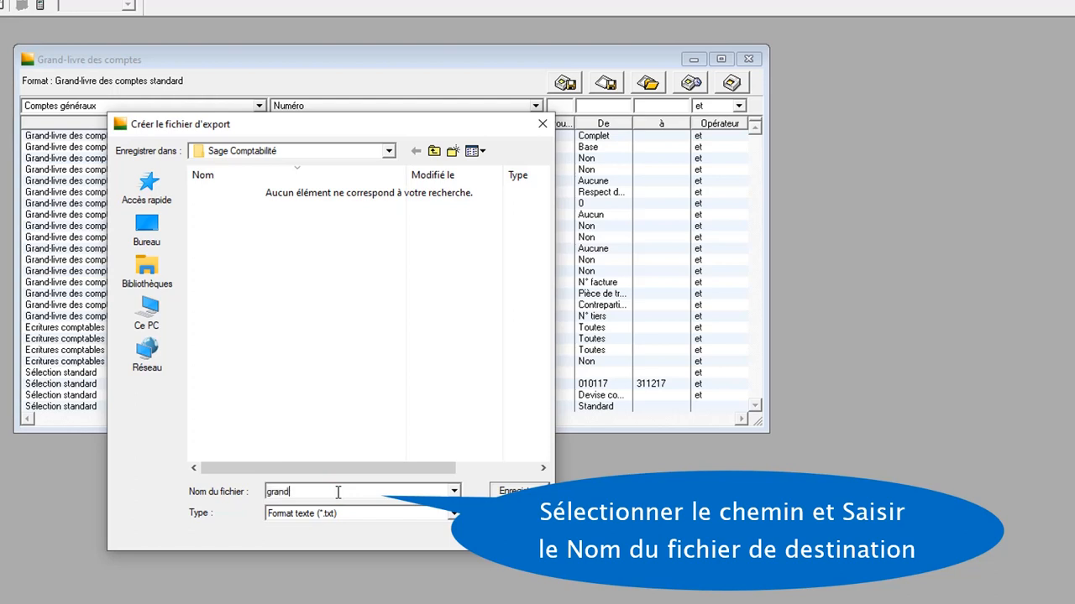
# Name the general ledger export file GRAND LIVRE 2017 BOIS OKOUME.
pyautogui.press('BackSpace')
pyautogui.press('BackSpace')
pyautogui.press('BackSpace')
pyautogui.press('BackSpace')
pyautogui.press('BackSpace')
pyautogui.press('BackSpace')
pyautogui.press('BackSpace')
pyautogui.press('BackSpace')
pyautogui.press('BackSpace')
pyautogui.press('BackSpace')
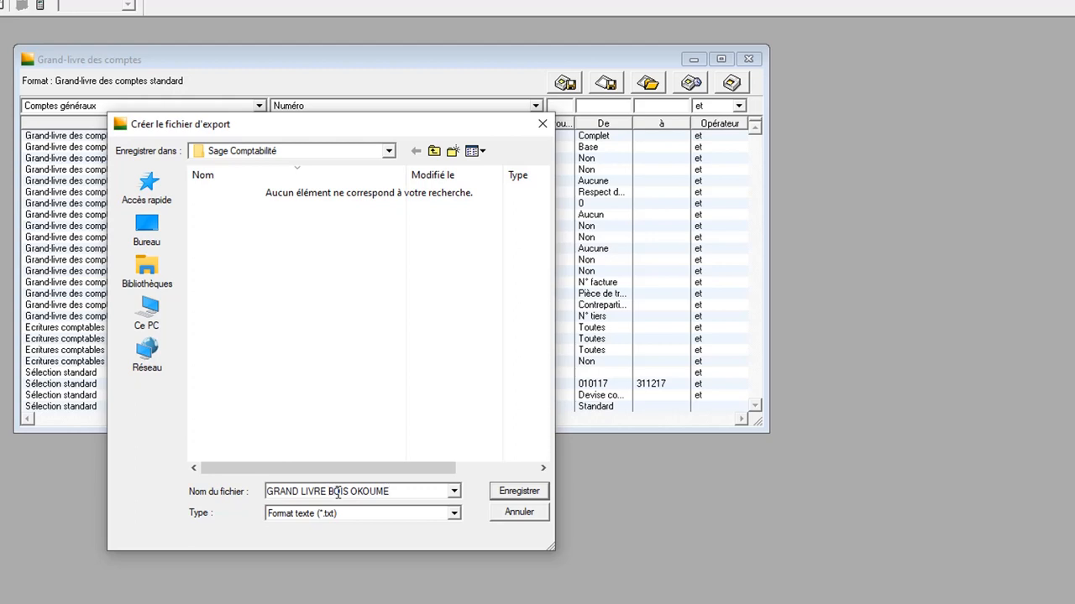
pyautogui.write('2017')
# Set the export format to Classeur Microsoft Excel (*.xls) and save the file in the Sage Comptabilité folder.
pyautogui.click(453, 513)
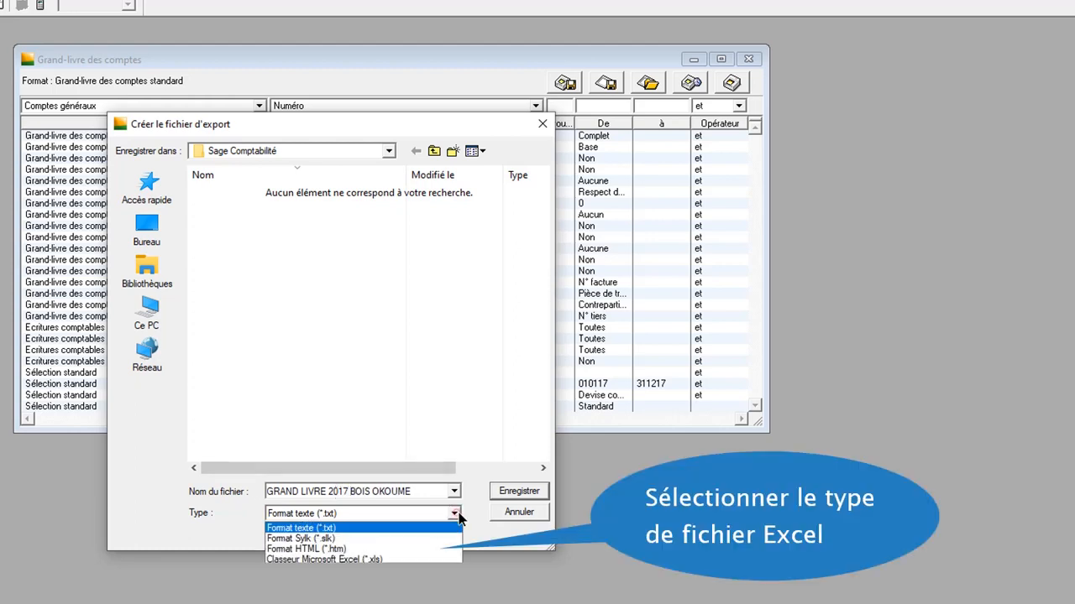
pyautogui.click(433, 560)
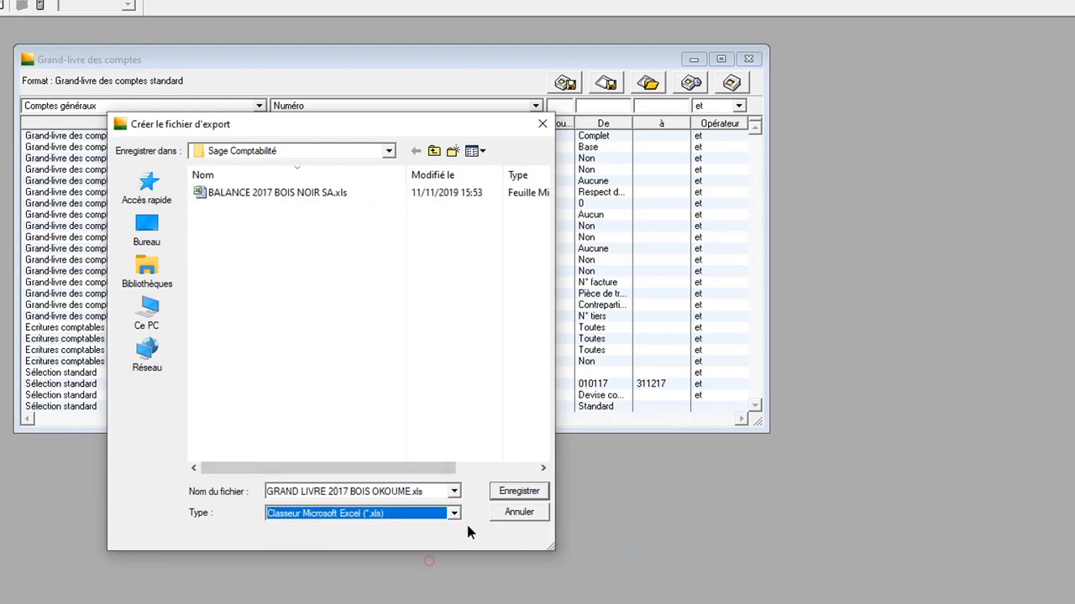
pyautogui.click(517, 495)
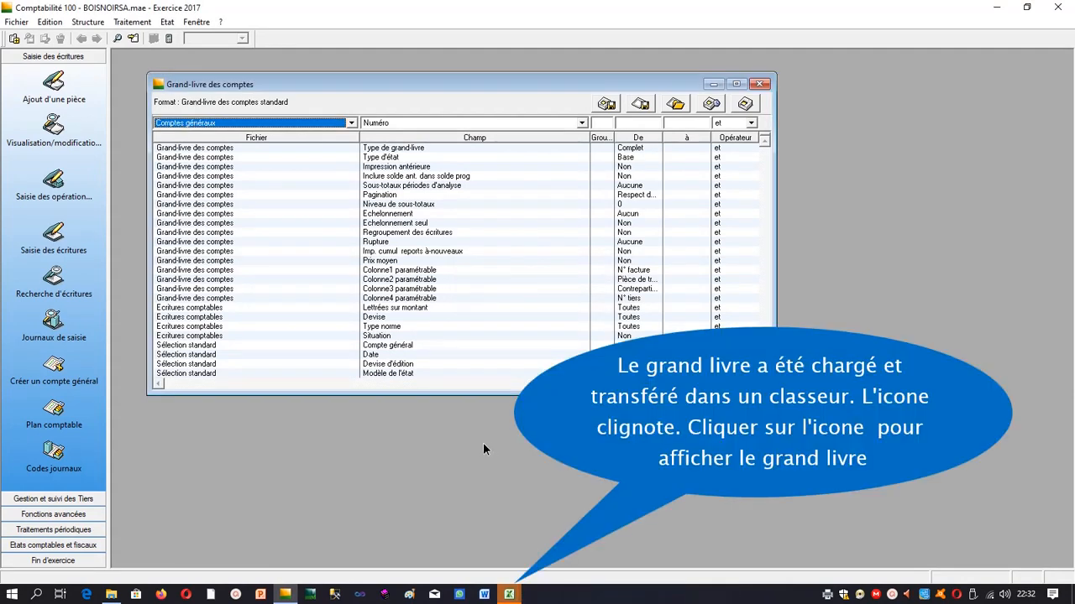
# Switch to the exported GRAND LIVRE workbook in Excel and widen columns B and E.
pyautogui.click(511, 596)
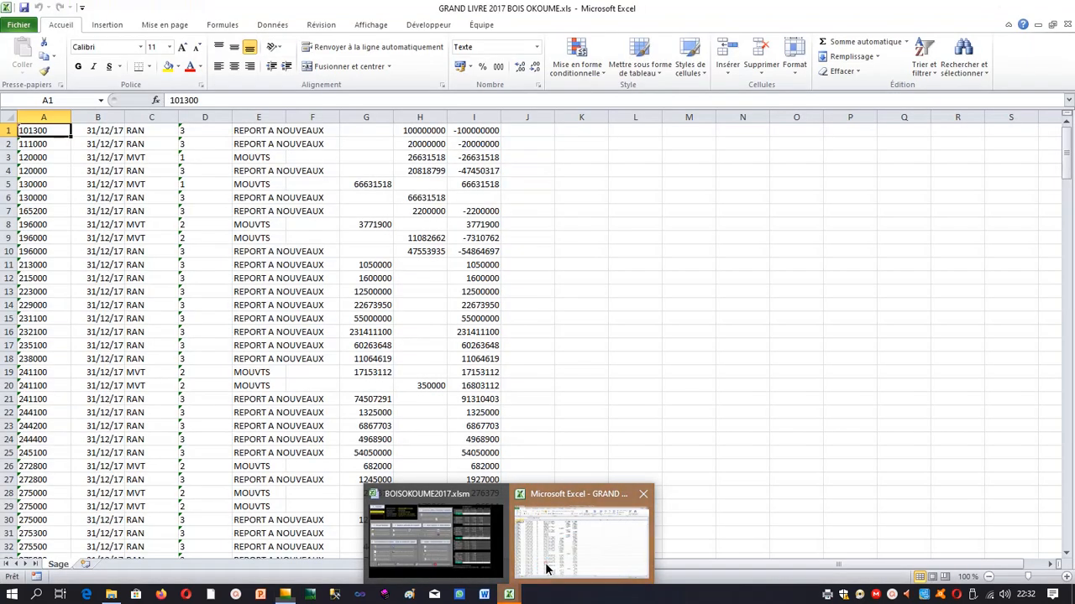
pyautogui.click(545, 569)
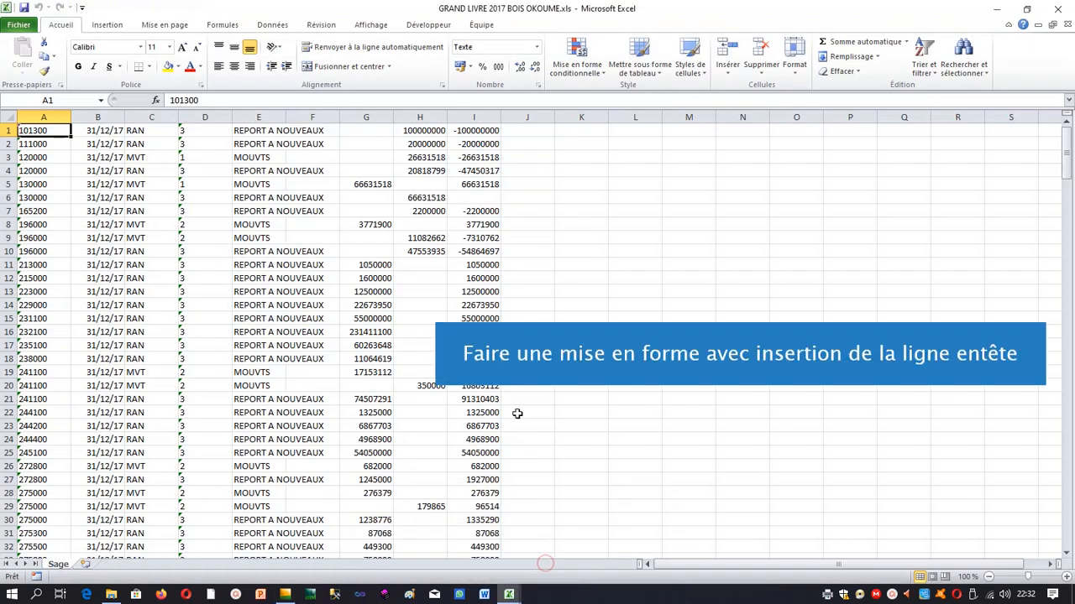
pyautogui.click(322, 247)
pyautogui.moveTo(124, 116); pyautogui.dragTo(151, 116)
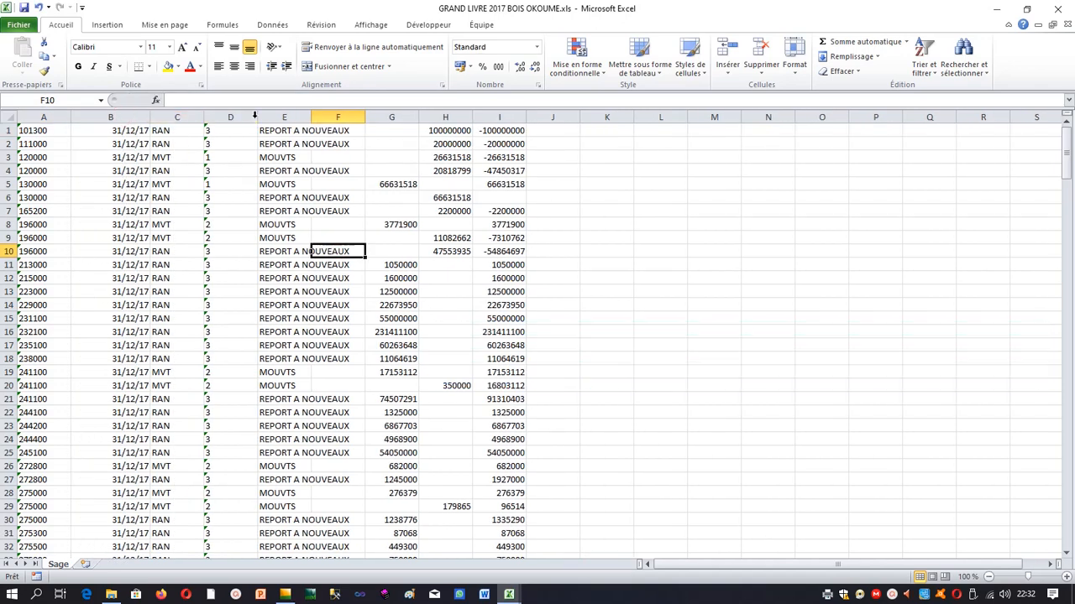
pyautogui.moveTo(311, 116); pyautogui.dragTo(399, 118)
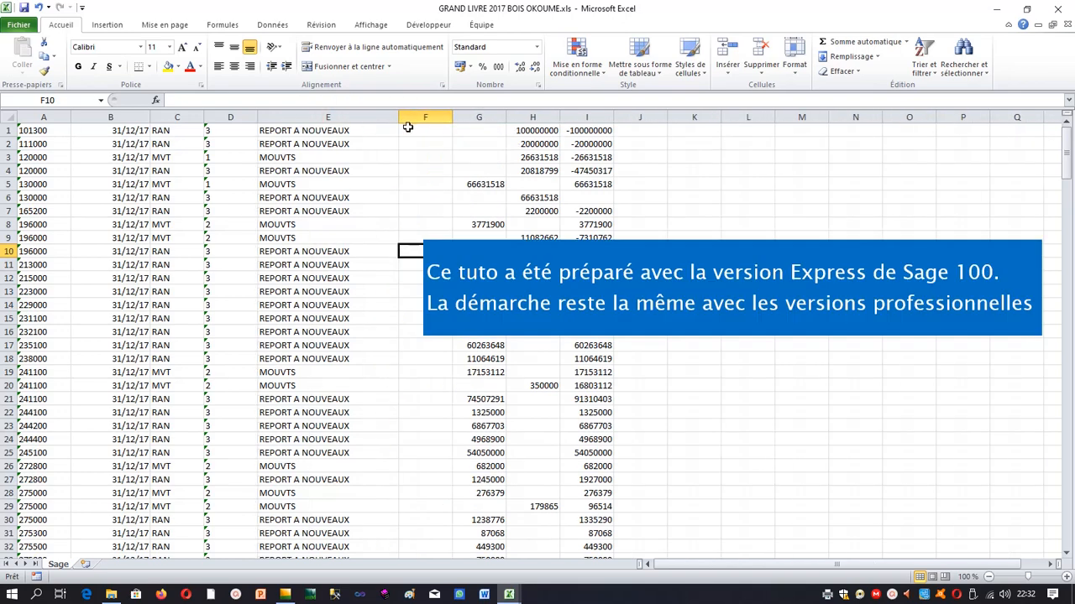
# Insert an empty row above the first ledger entry for the column headers.
pyautogui.click(60, 130)
pyautogui.rightClick(10, 130)
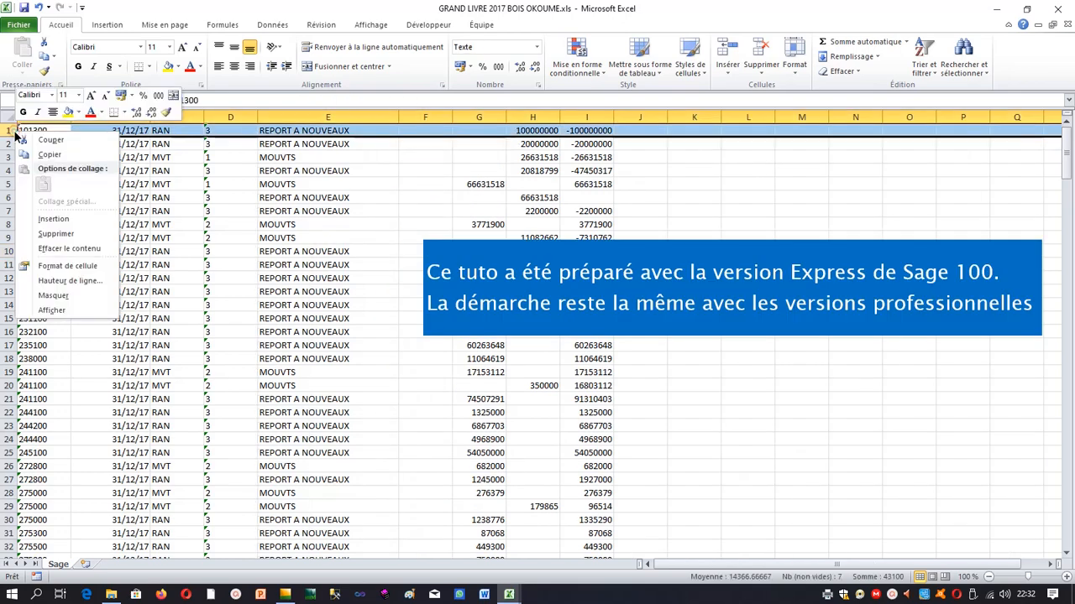
pyautogui.click(64, 217)
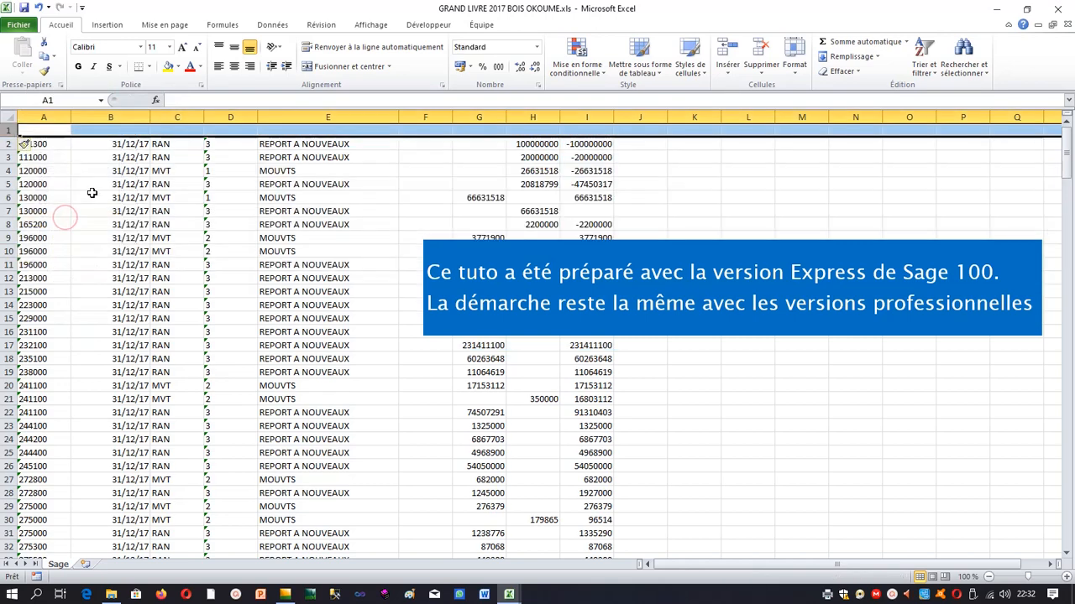
pyautogui.click(91, 194)
# Enter the headers COMPTE, DATE and JNL in cells A1 to C1.
pyautogui.click(65, 134)
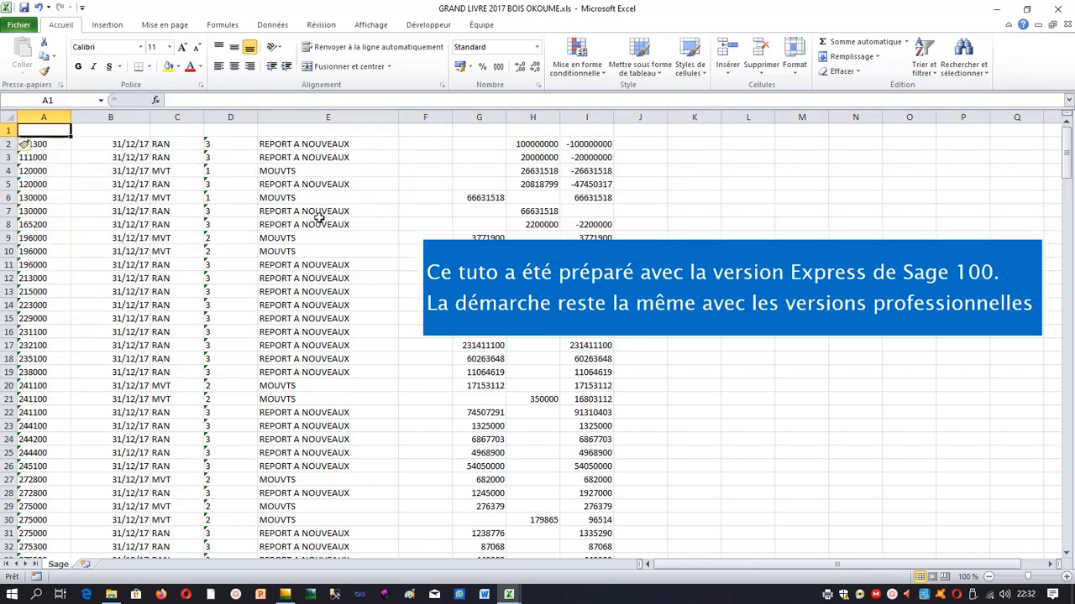
pyautogui.write('COMPTE')
pyautogui.press('BackSpace')
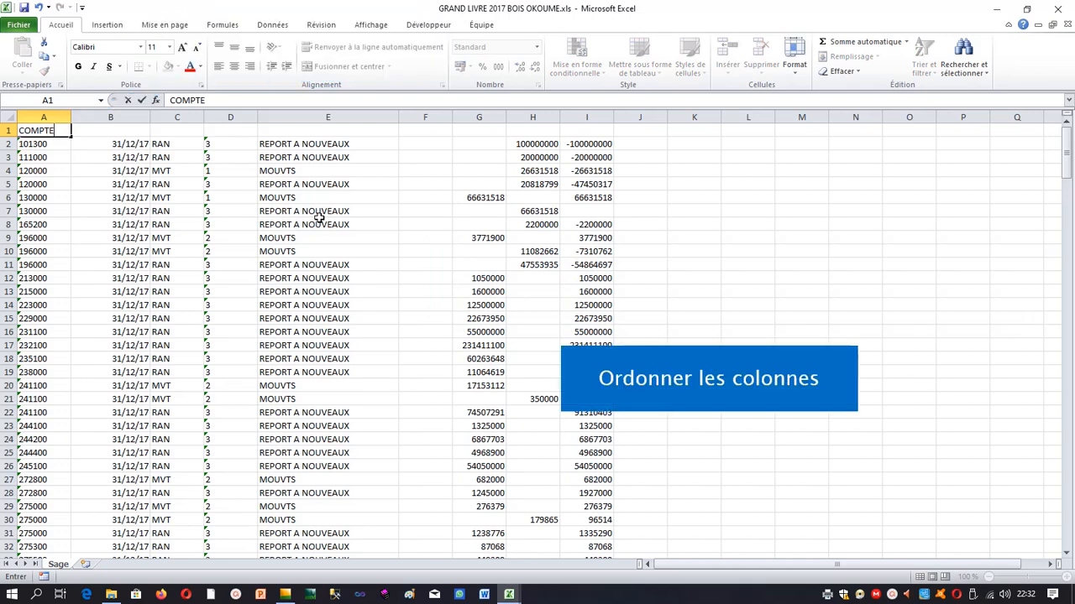
pyautogui.press('Tab')
pyautogui.write('DATE')
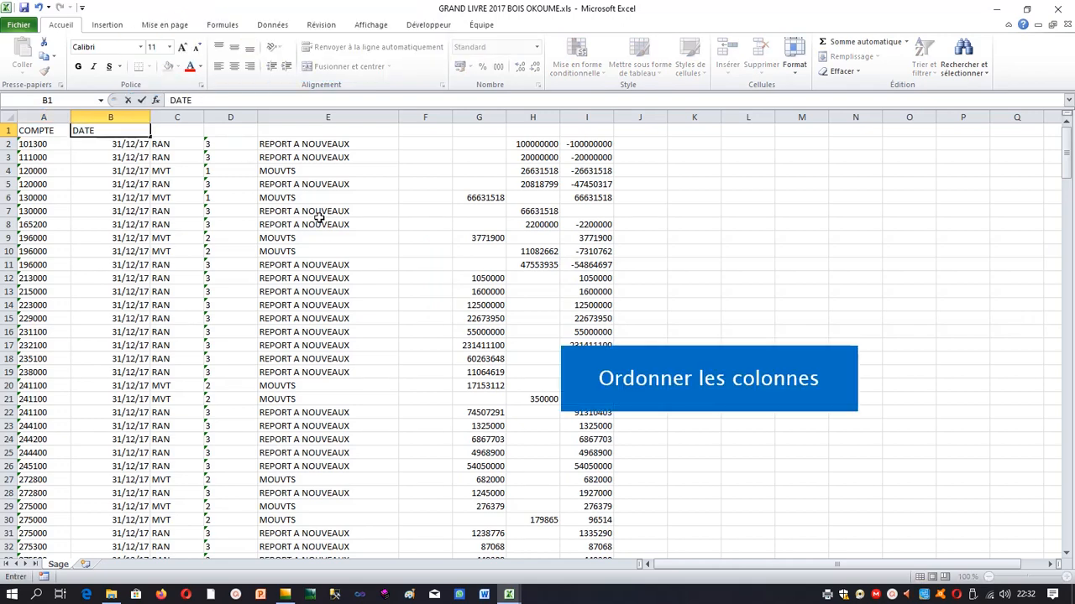
pyautogui.press('Tab')
pyautogui.write('JN')
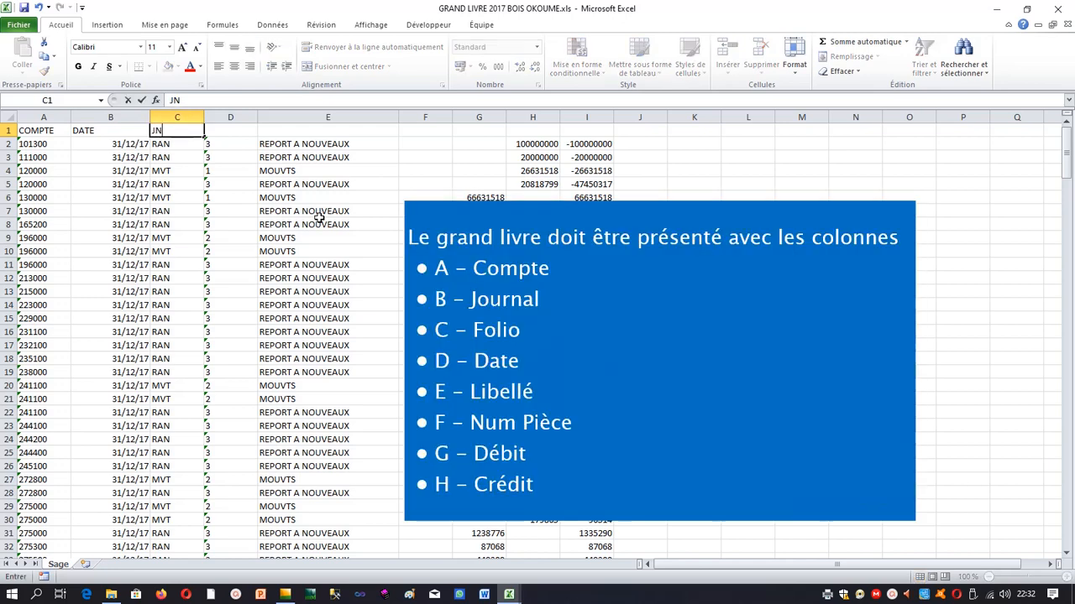
pyautogui.press('Tab')
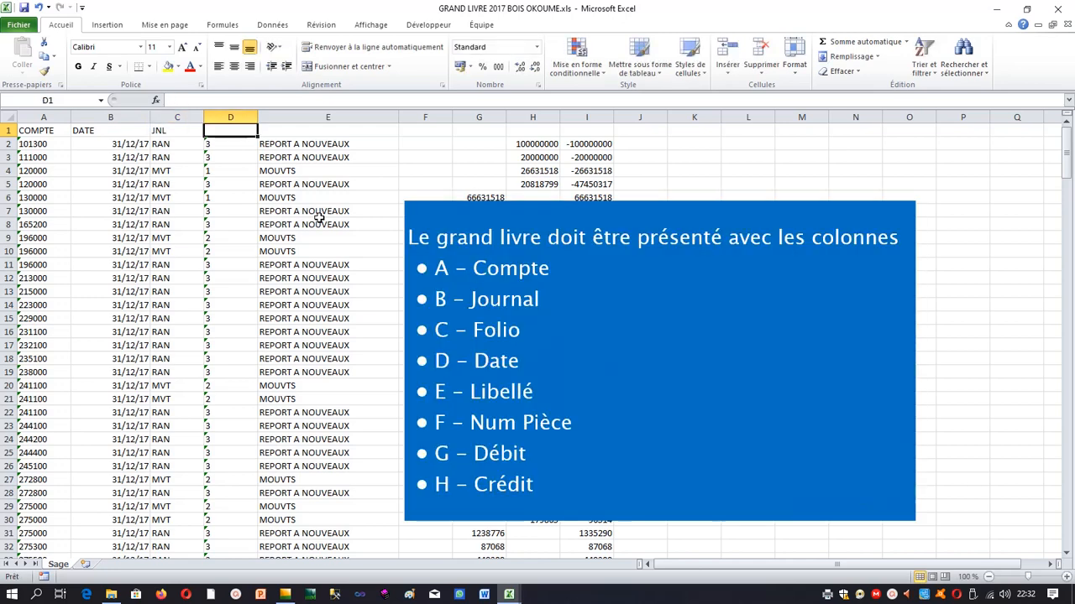
# Enter the headers PIECE in D1, LIBELLE in E1, DEBIT in G1 and CREDIT in H1, leaving F1 empty.
pyautogui.write('PIECE')
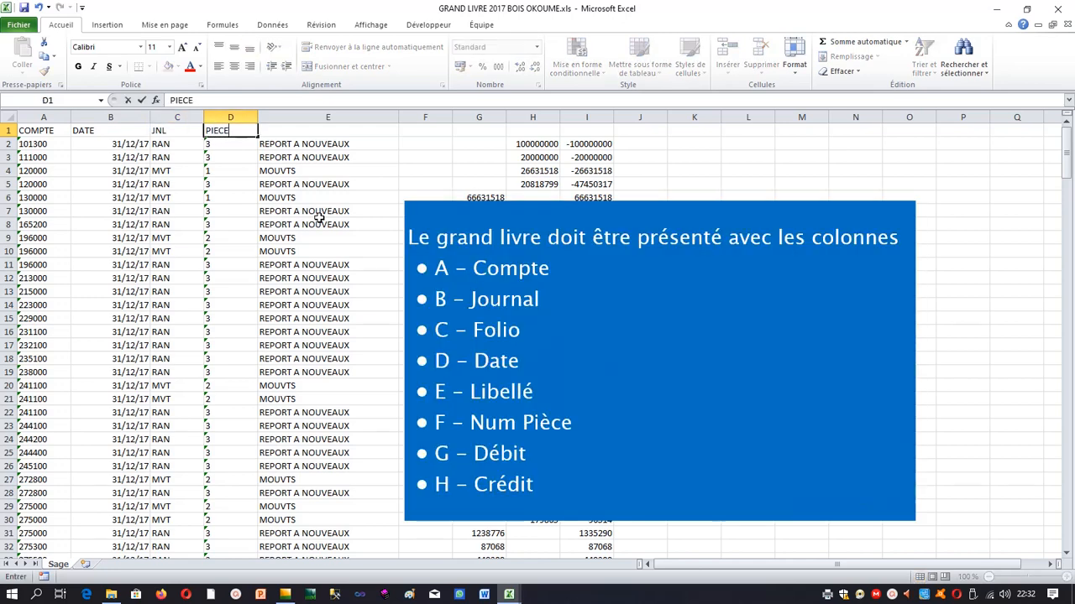
pyautogui.press('Tab')
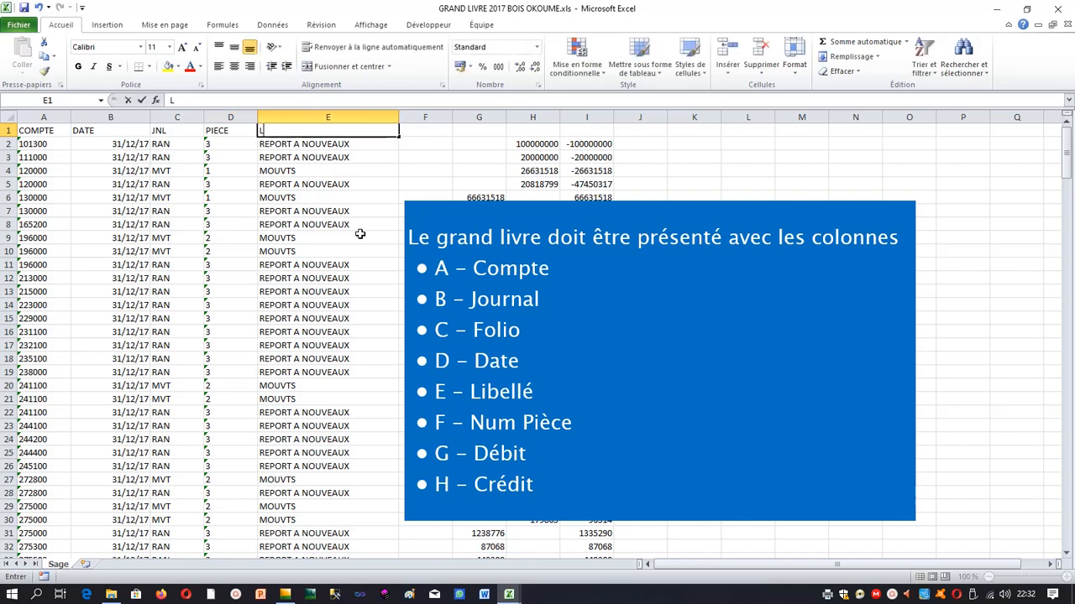
pyautogui.write('LI')
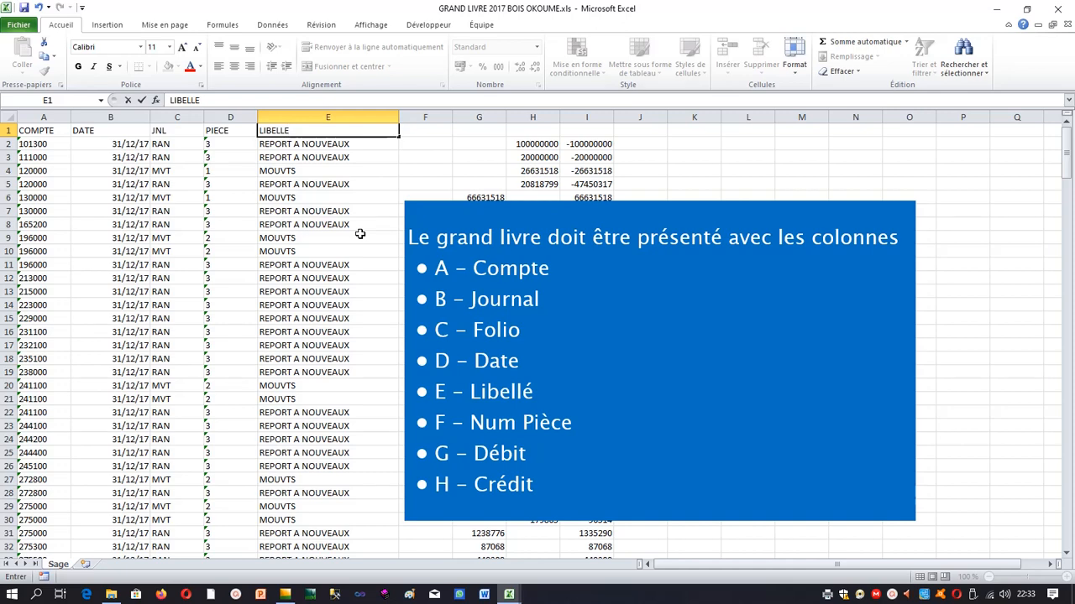
pyautogui.write('BELLE')
pyautogui.press('Tab')
pyautogui.press('Tab')
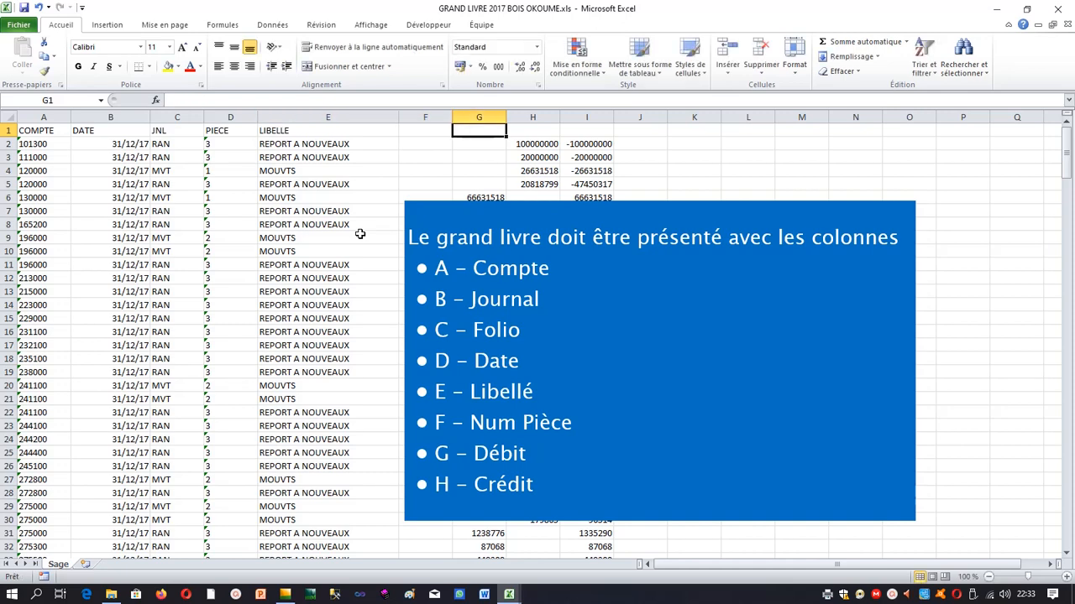
pyautogui.write('DEB')
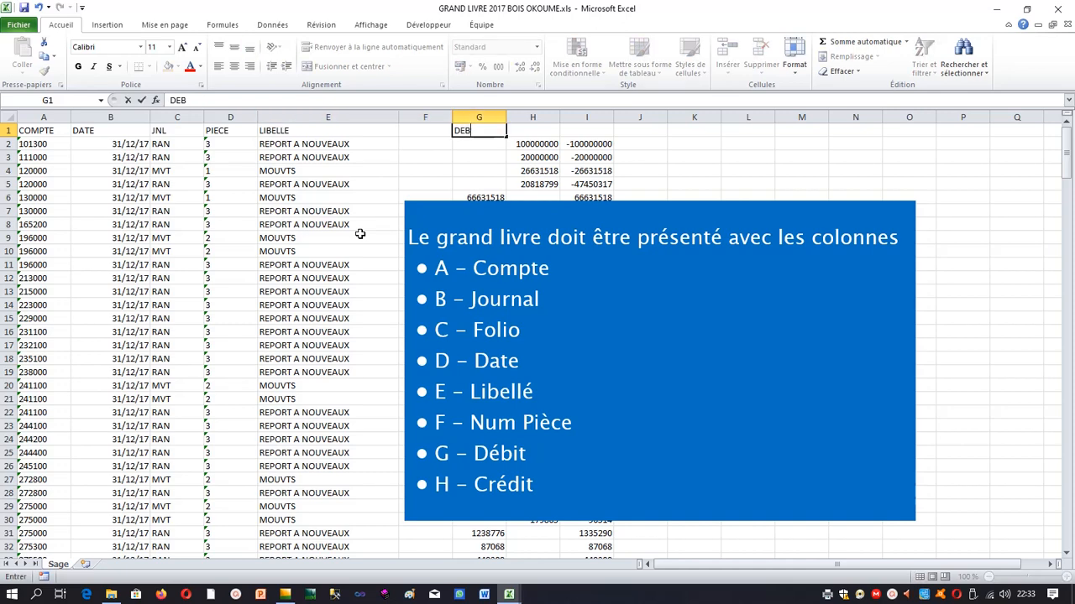
pyautogui.write('IT')
pyautogui.press('Tab')
pyautogui.write('CREDT')
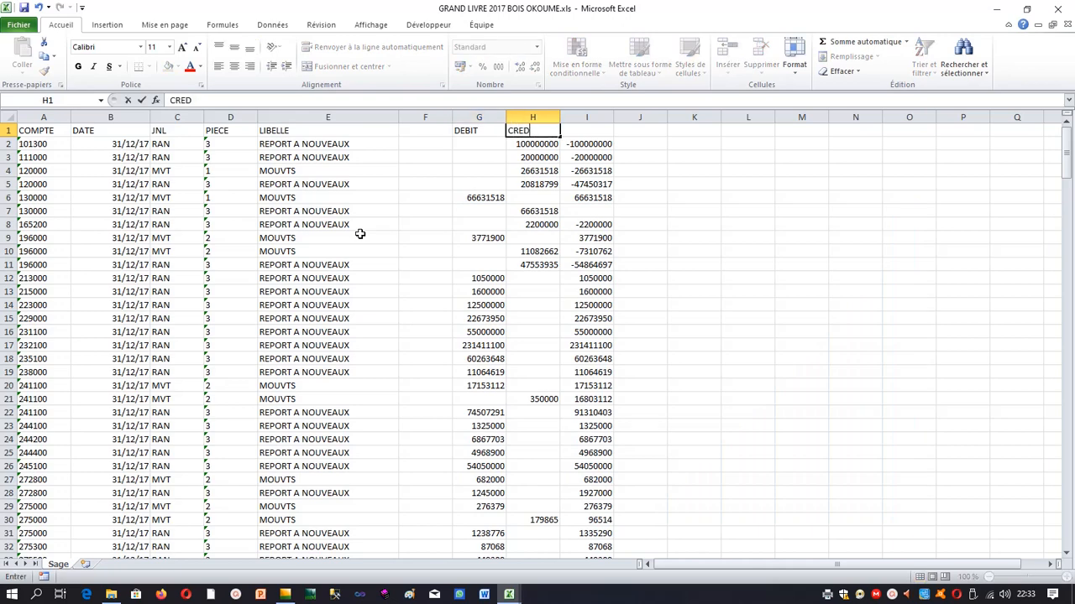
pyautogui.click(522, 306)
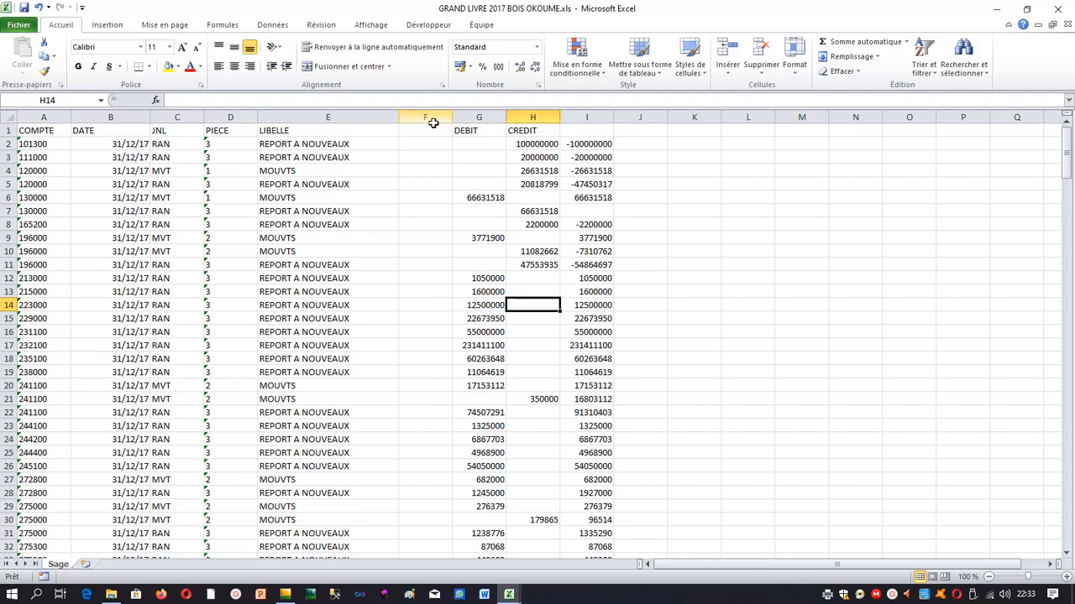
# Copy the whole PIECE column D into the empty column F.
pyautogui.click(433, 120)
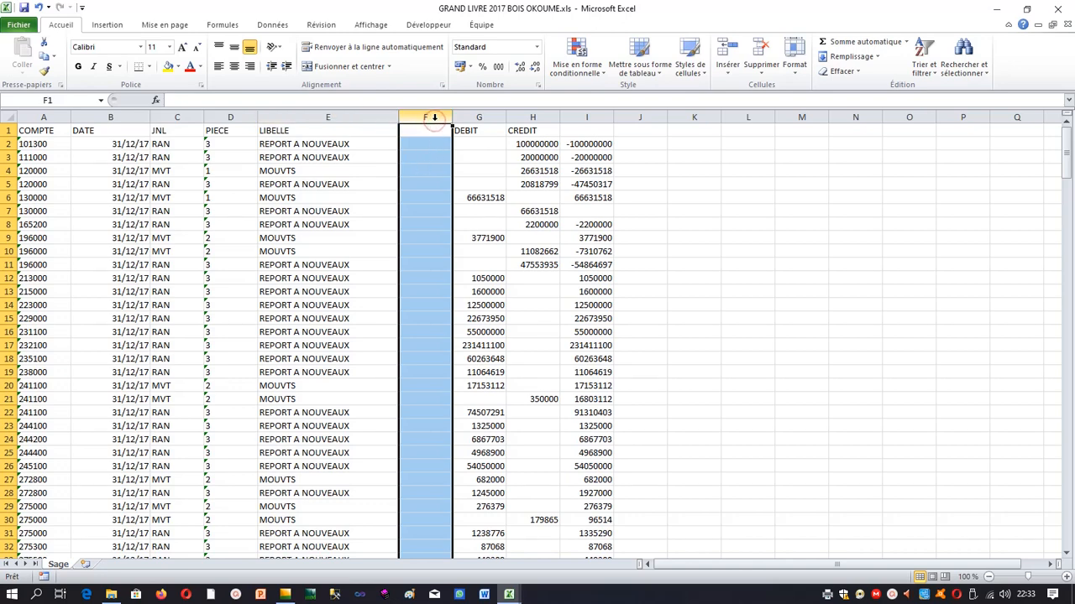
pyautogui.click(434, 154)
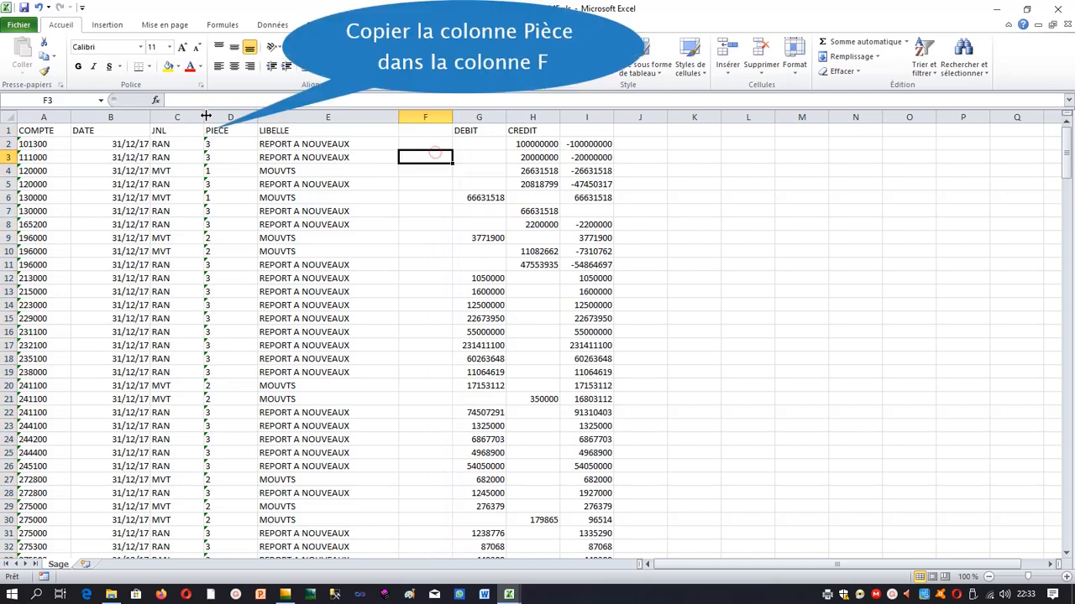
pyautogui.click(226, 125)
pyautogui.click(229, 117)
pyautogui.rightClick(228, 117)
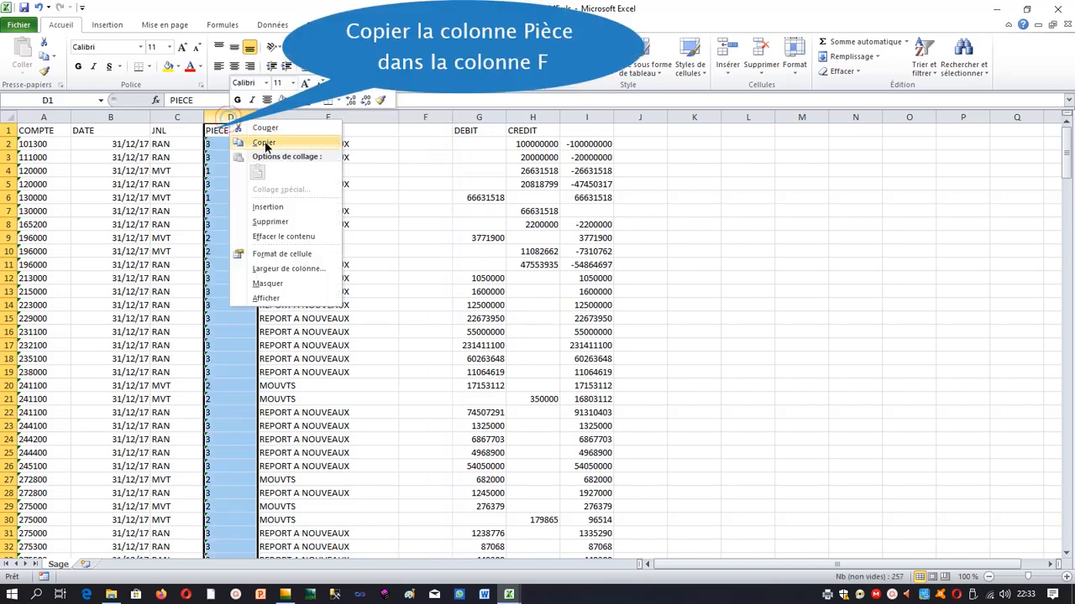
pyautogui.click(243, 143)
pyautogui.rightClick(434, 114)
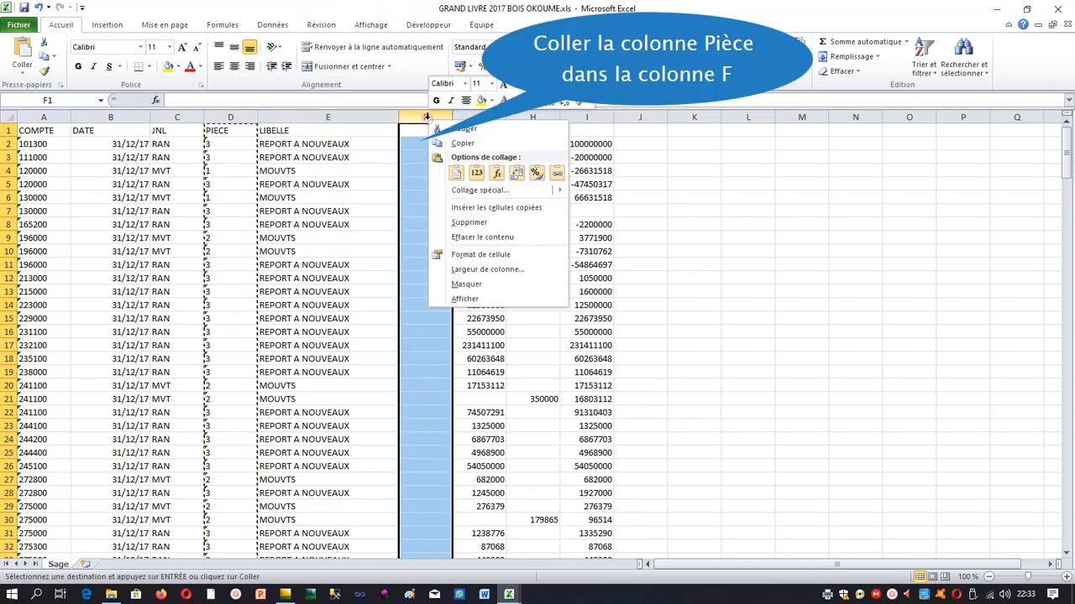
pyautogui.click(456, 175)
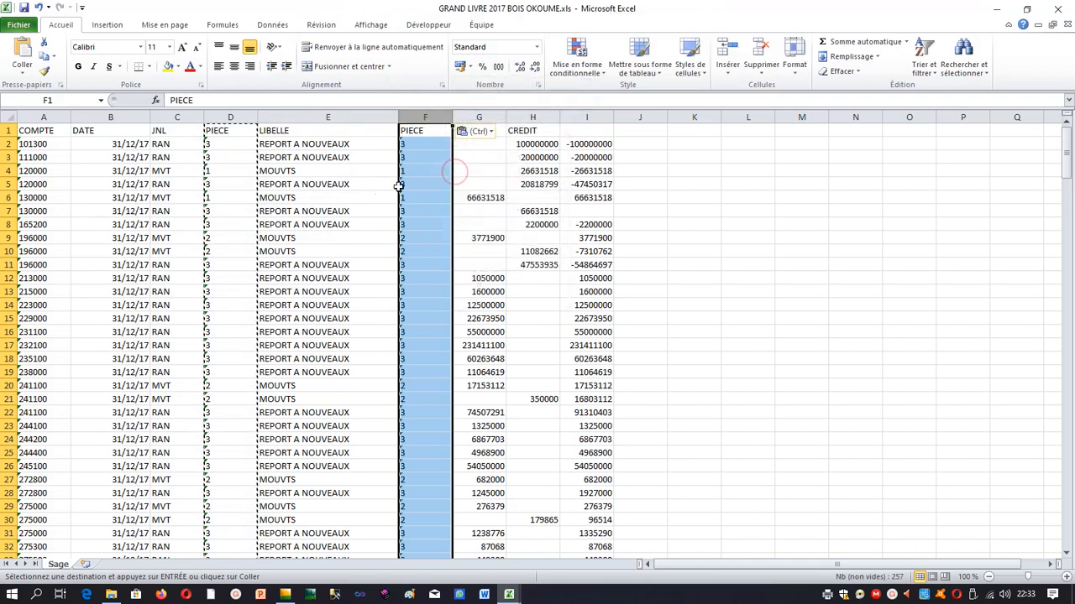
pyautogui.press('Escape')
pyautogui.click(264, 225)
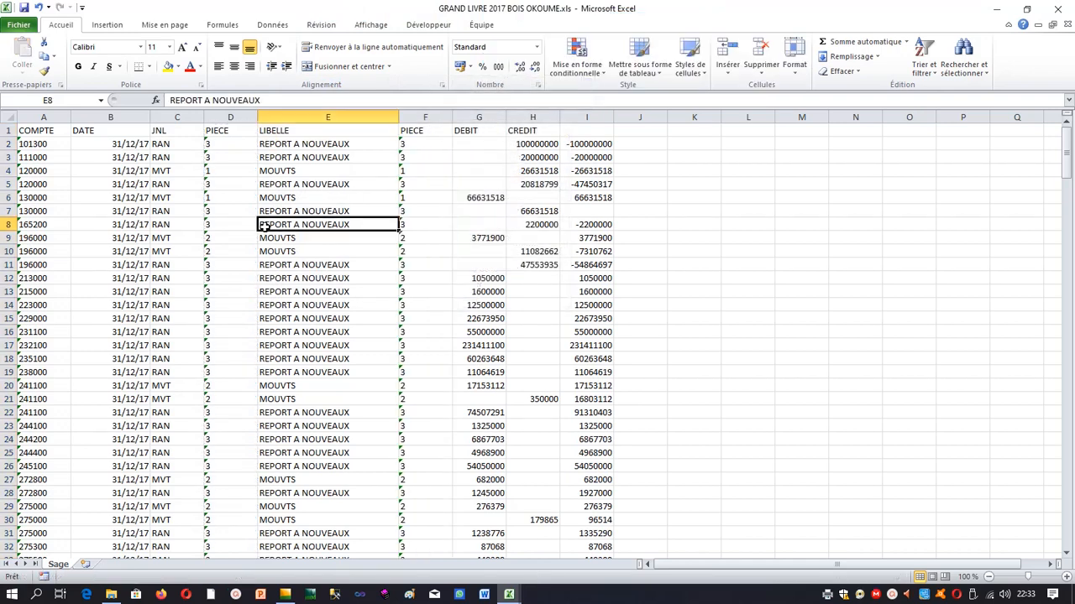
# Insert an empty column between JNL and the first PIECE column, and select its header cell D1.
pyautogui.click(233, 117)
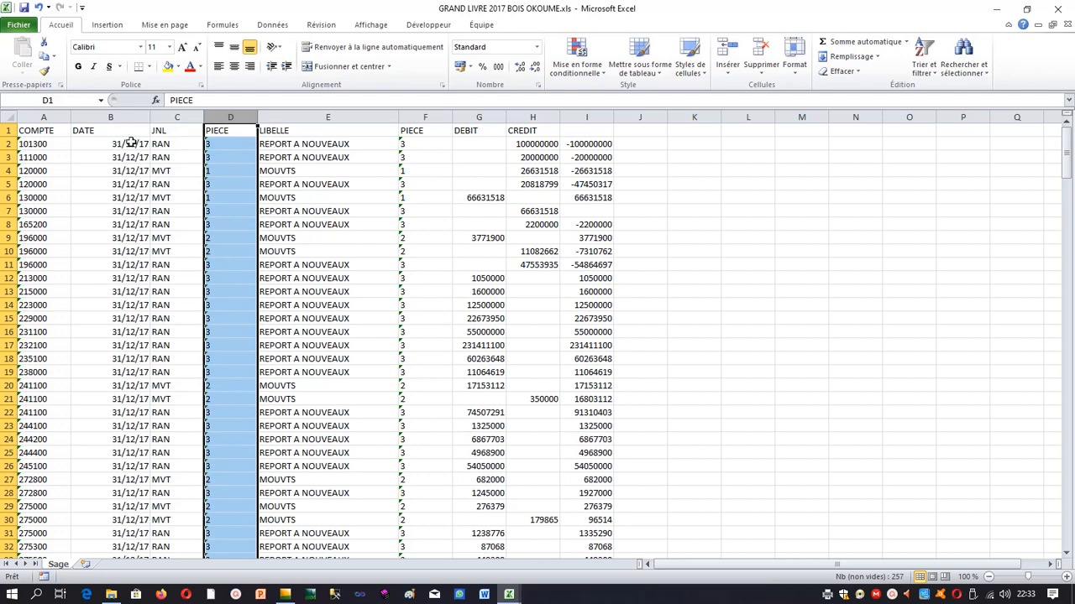
pyautogui.click(225, 177)
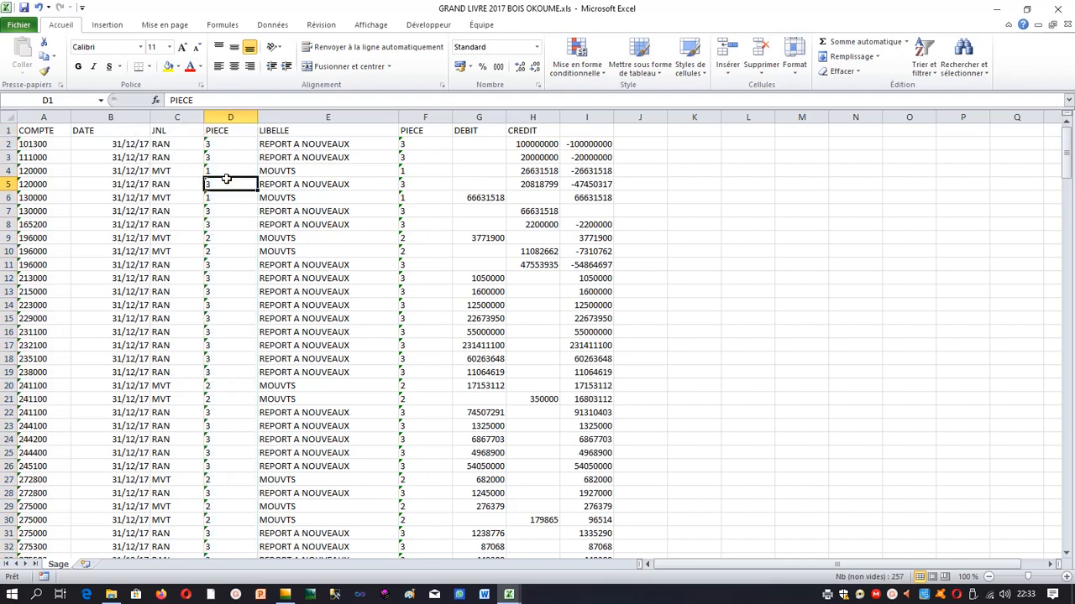
pyautogui.click(224, 119)
pyautogui.rightClick(225, 119)
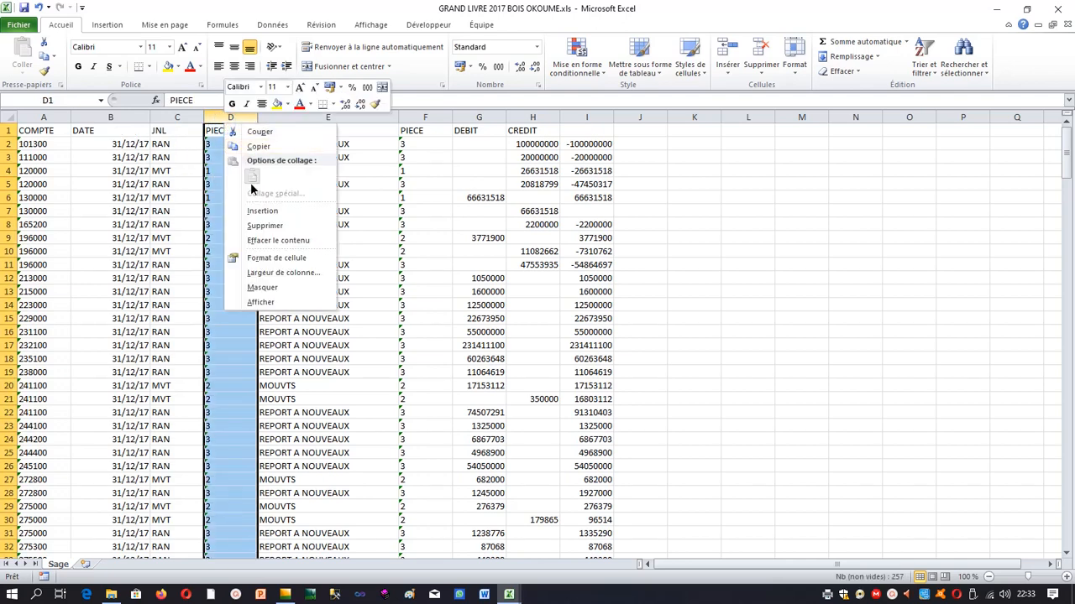
pyautogui.press('Escape')
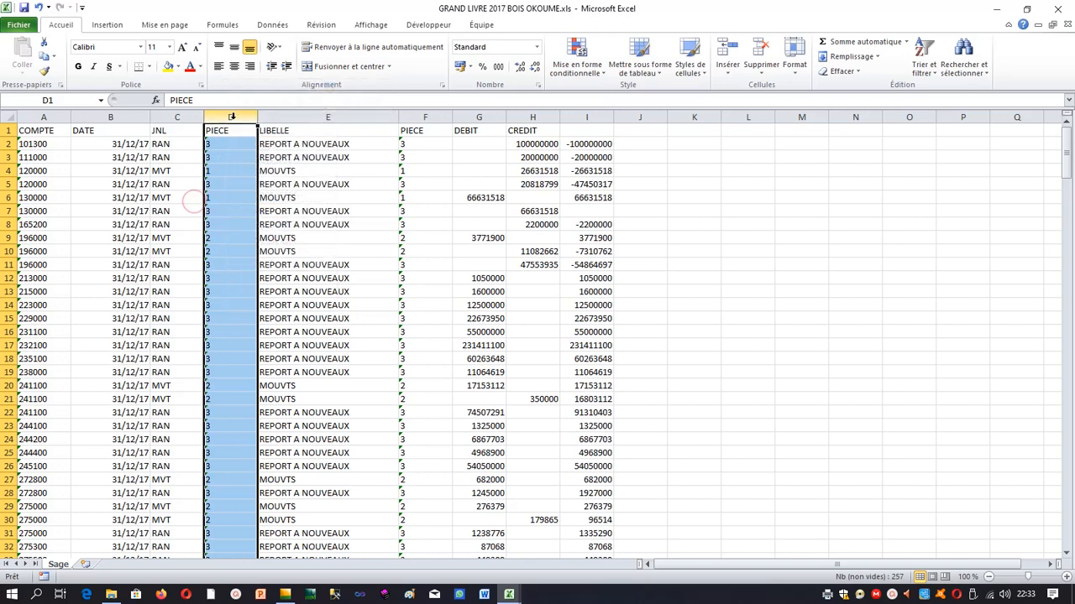
pyautogui.rightClick(231, 120)
pyautogui.click(277, 207)
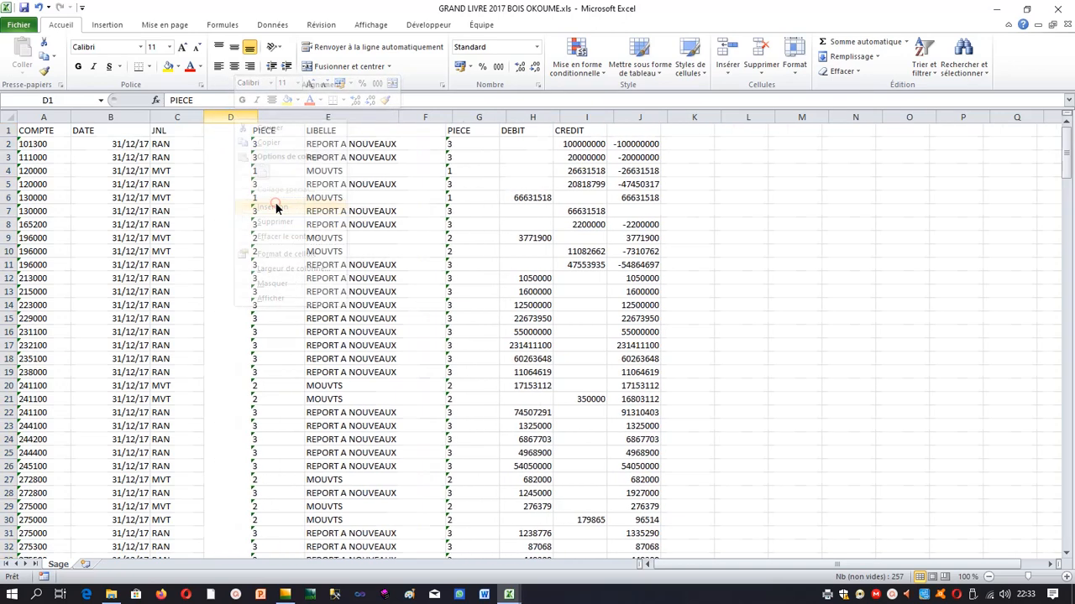
pyautogui.click(282, 209)
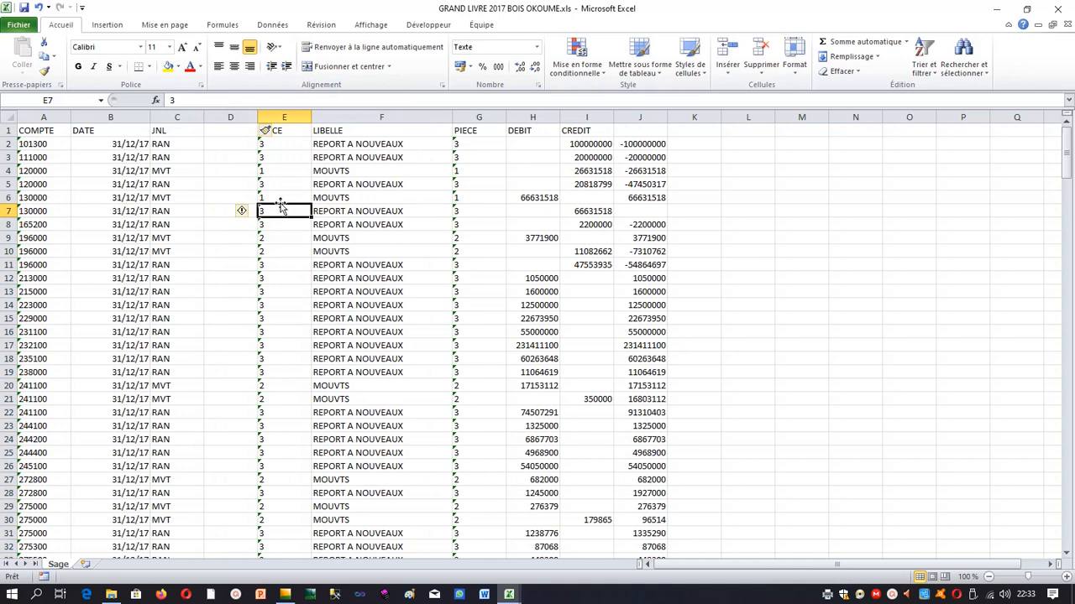
pyautogui.click(224, 132)
pyautogui.click(226, 133)
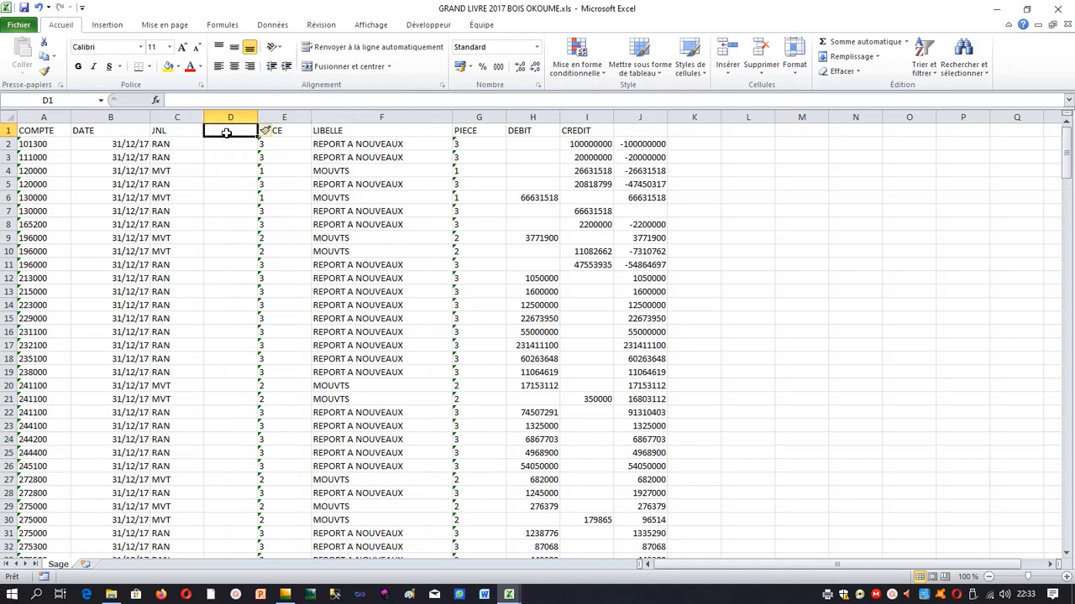
# Enter the header FOLIO in D1 and clear the contents of the whole PIECE column E.
pyautogui.write('FOLIO')
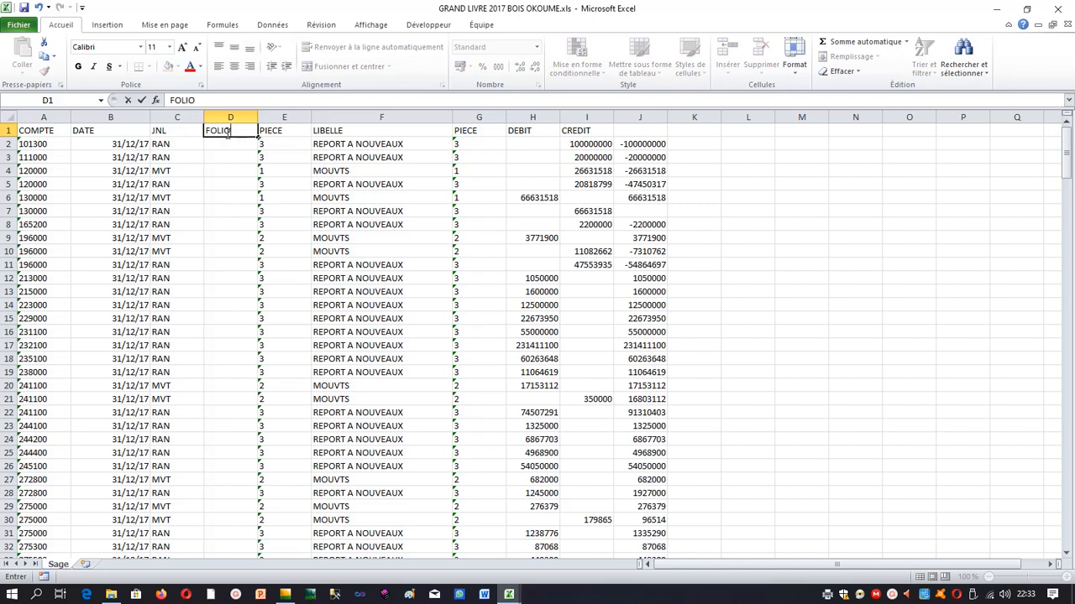
pyautogui.click(319, 211)
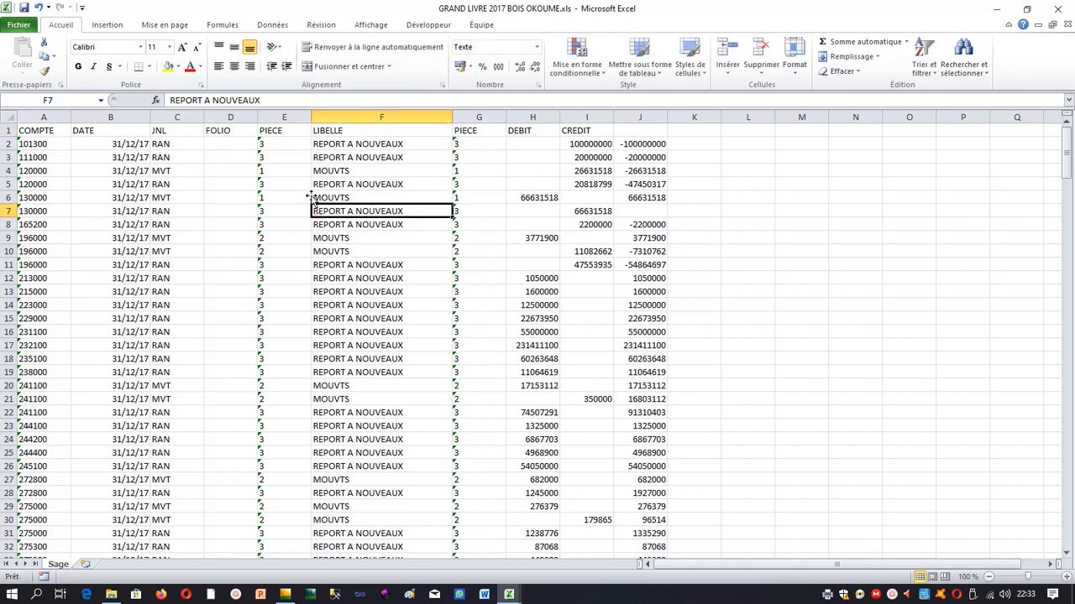
pyautogui.click(288, 130)
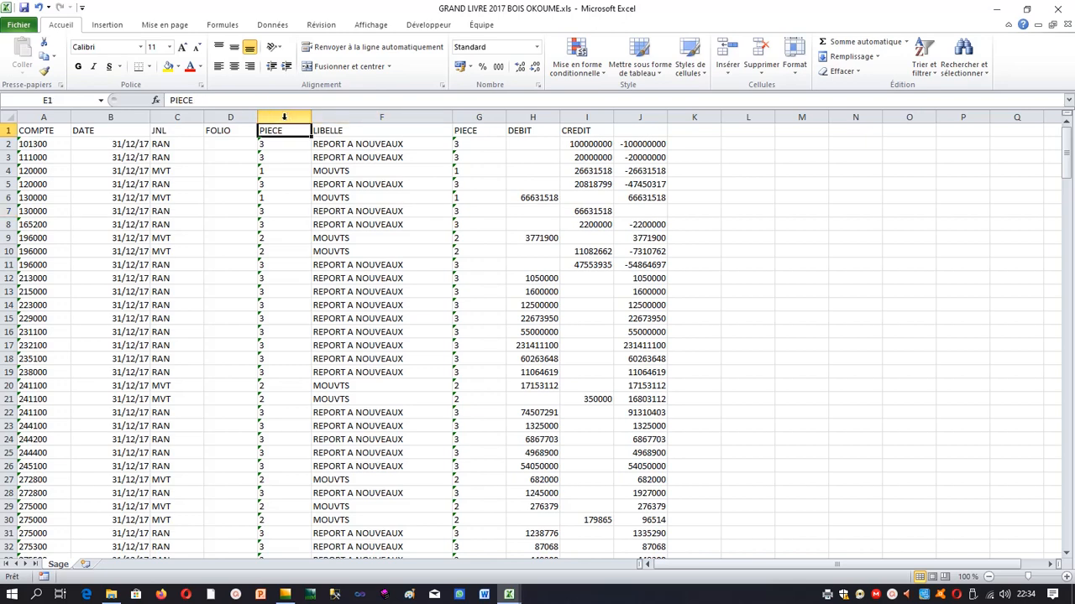
pyautogui.click(283, 117)
pyautogui.press('Delete')
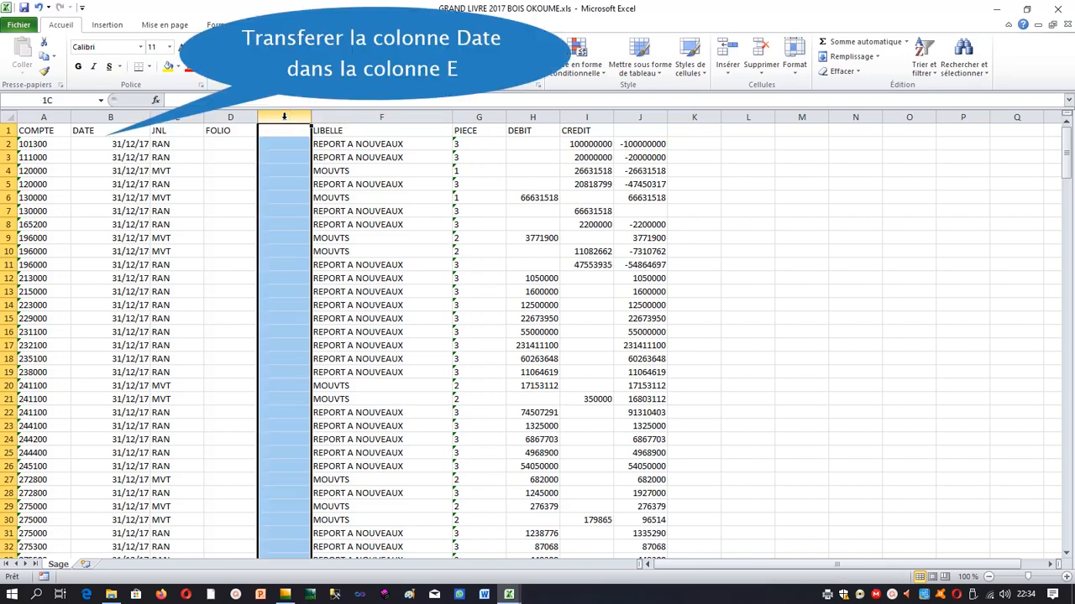
# Move the whole DATE column B into the empty column E.
pyautogui.rightClick(110, 117)
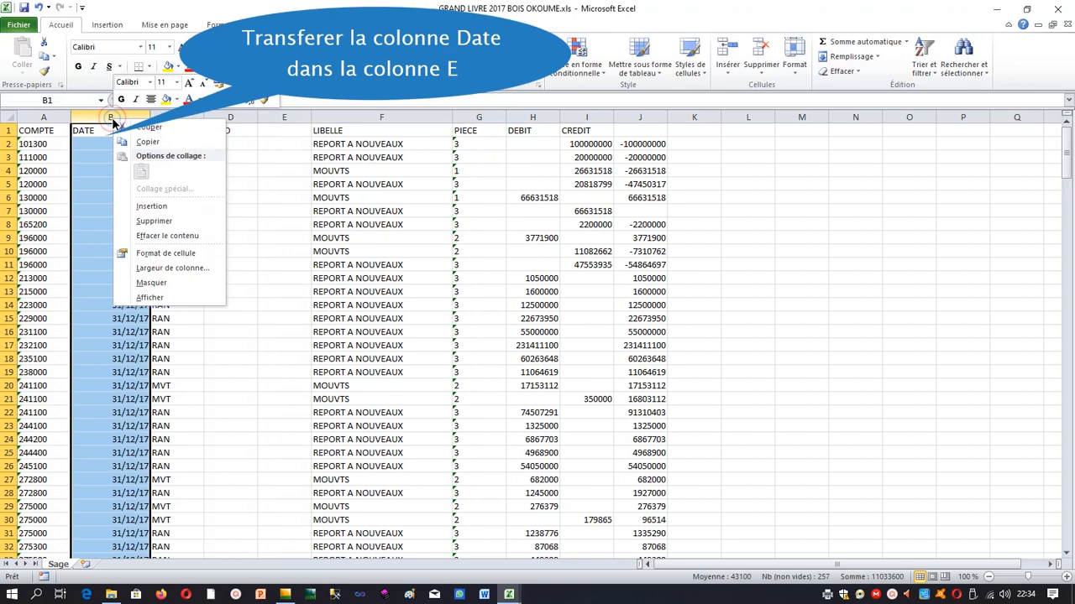
pyautogui.click(156, 127)
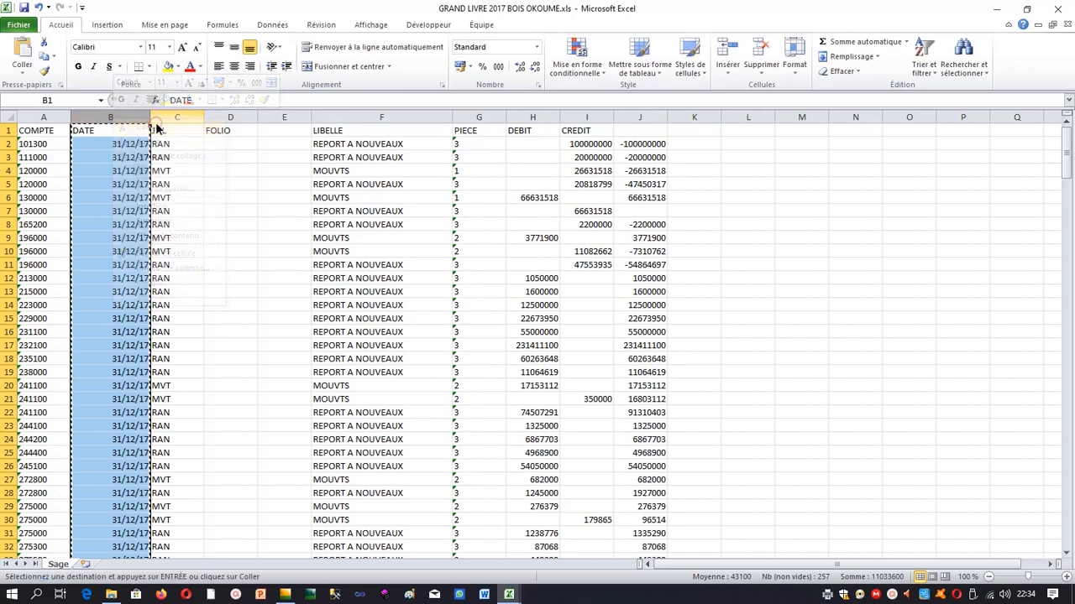
pyautogui.click(285, 118)
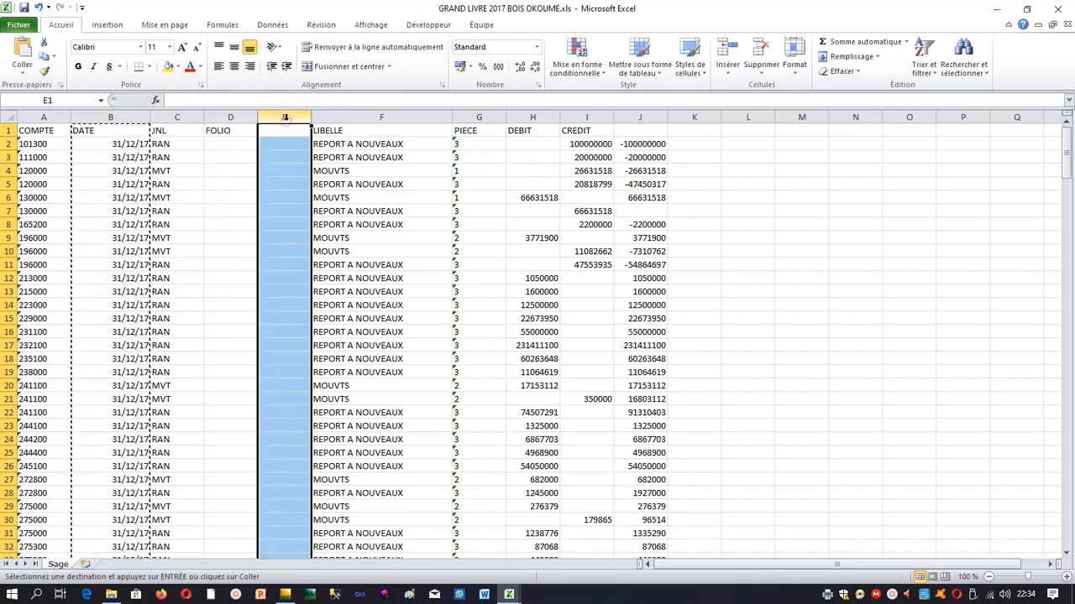
pyautogui.rightClick(285, 118)
pyautogui.click(309, 170)
pyautogui.click(310, 172)
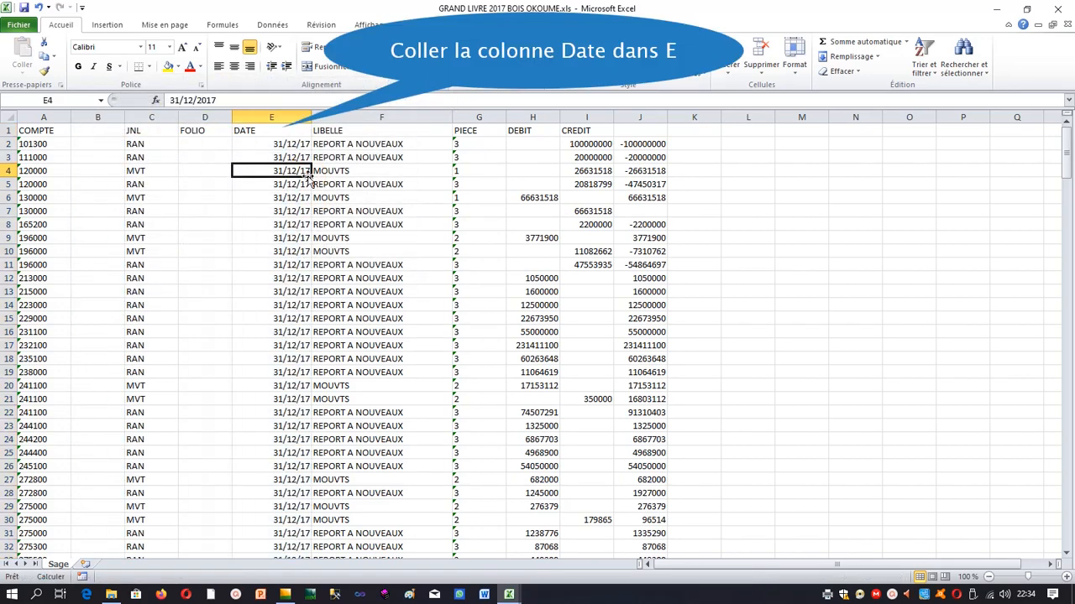
# Delete the empty column B between COMPTE and JNL.
pyautogui.click(108, 118)
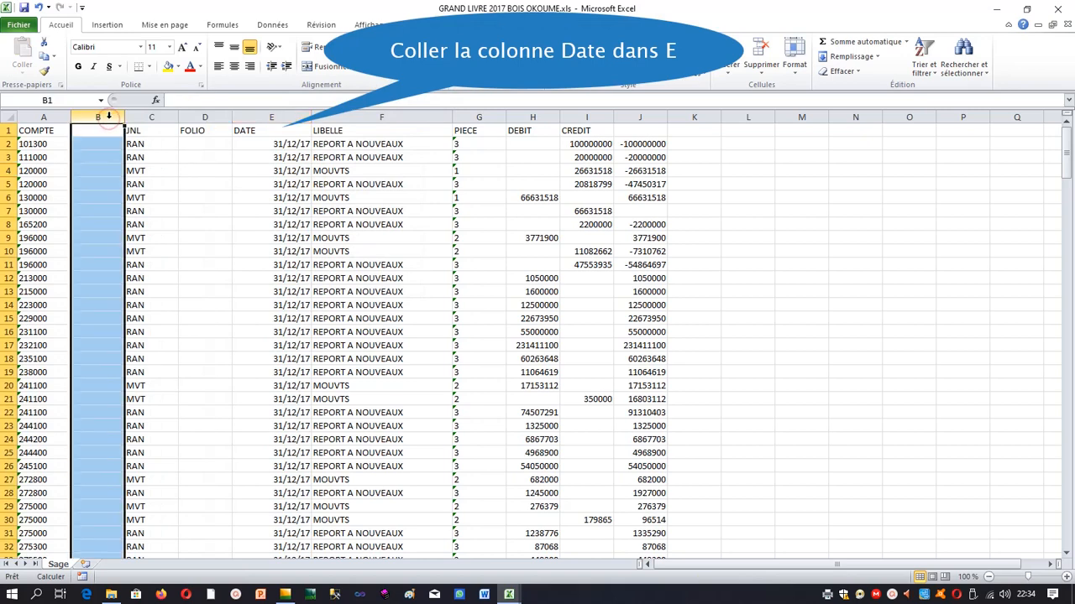
pyautogui.rightClick(110, 121)
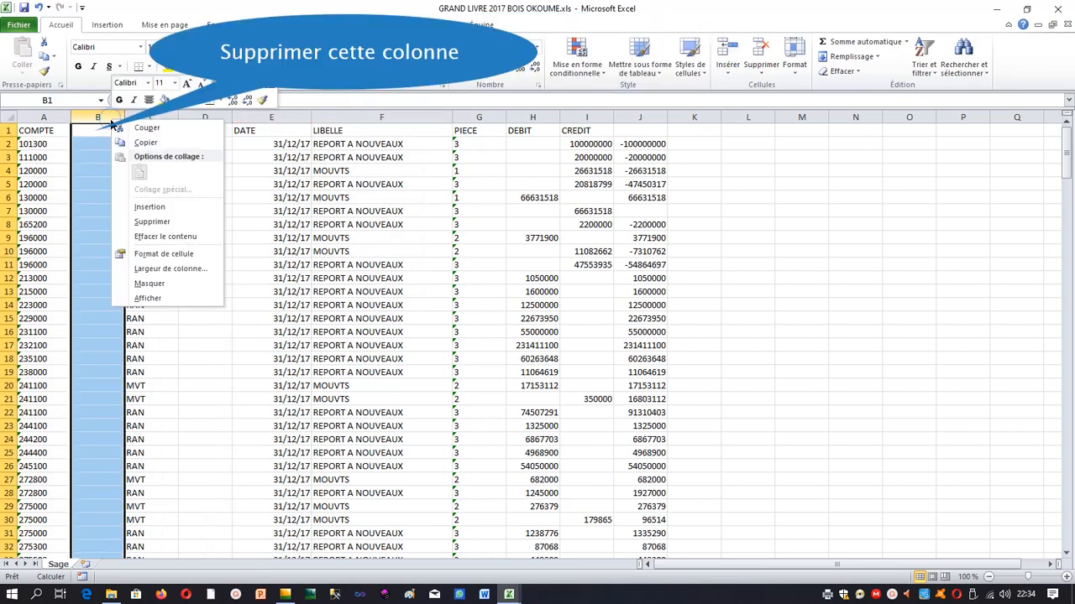
pyautogui.click(152, 221)
pyautogui.click(152, 220)
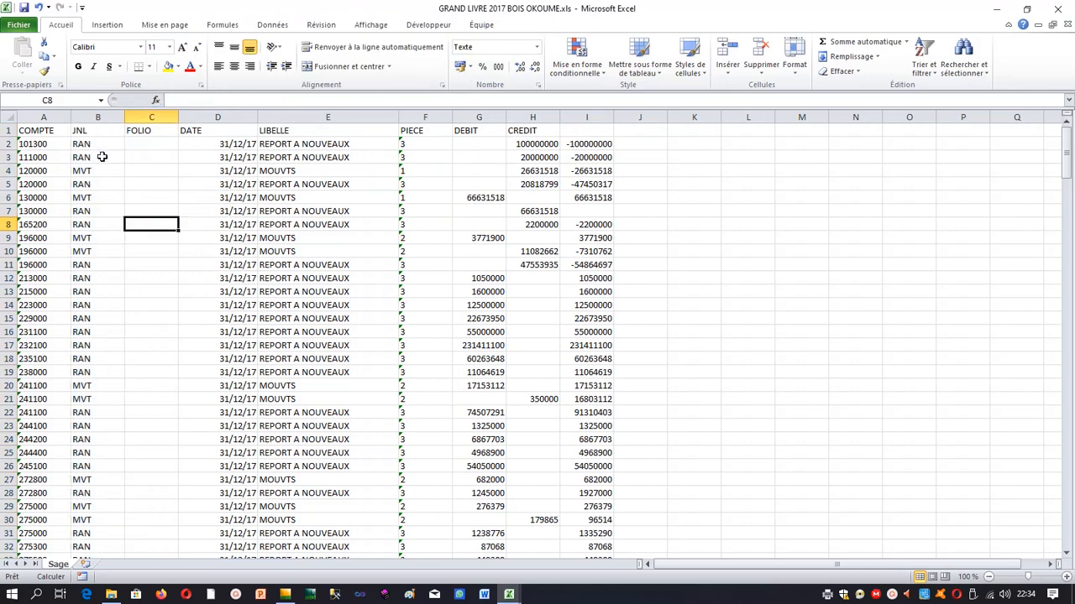
pyautogui.click(191, 160)
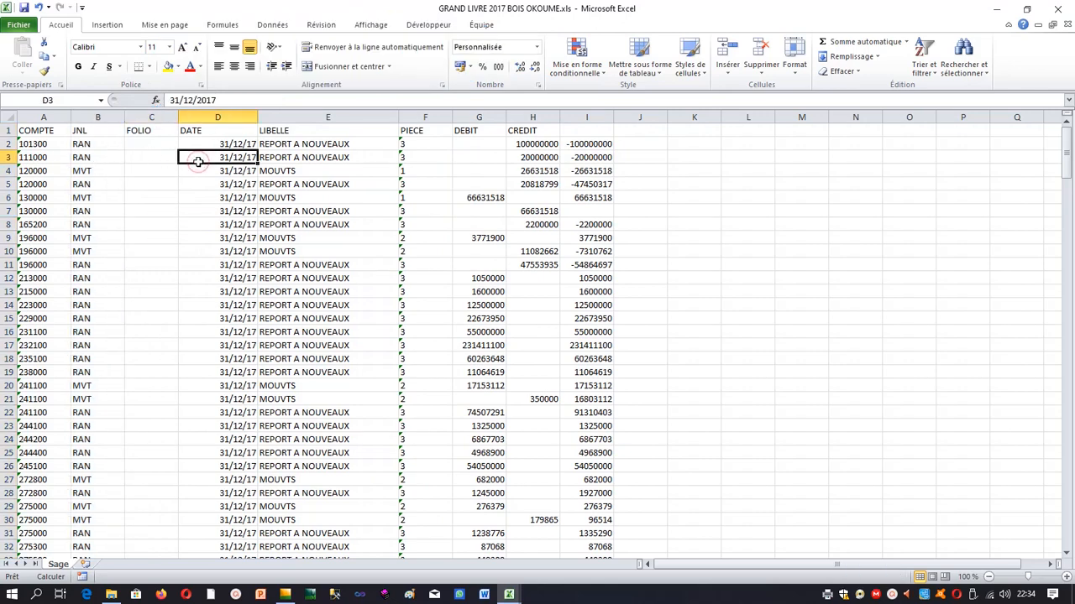
# Narrow the JNL, FOLIO and DATE columns to fit their contents and slightly widen the LIBELLE column.
pyautogui.moveTo(258, 119); pyautogui.dragTo(106, 118)
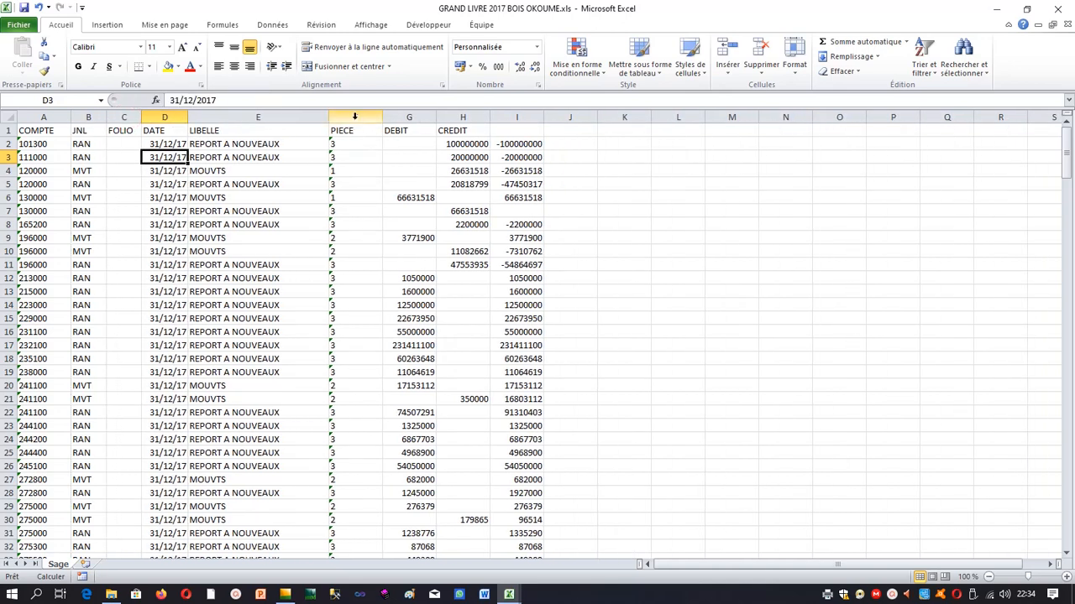
pyautogui.moveTo(330, 118); pyautogui.dragTo(349, 123)
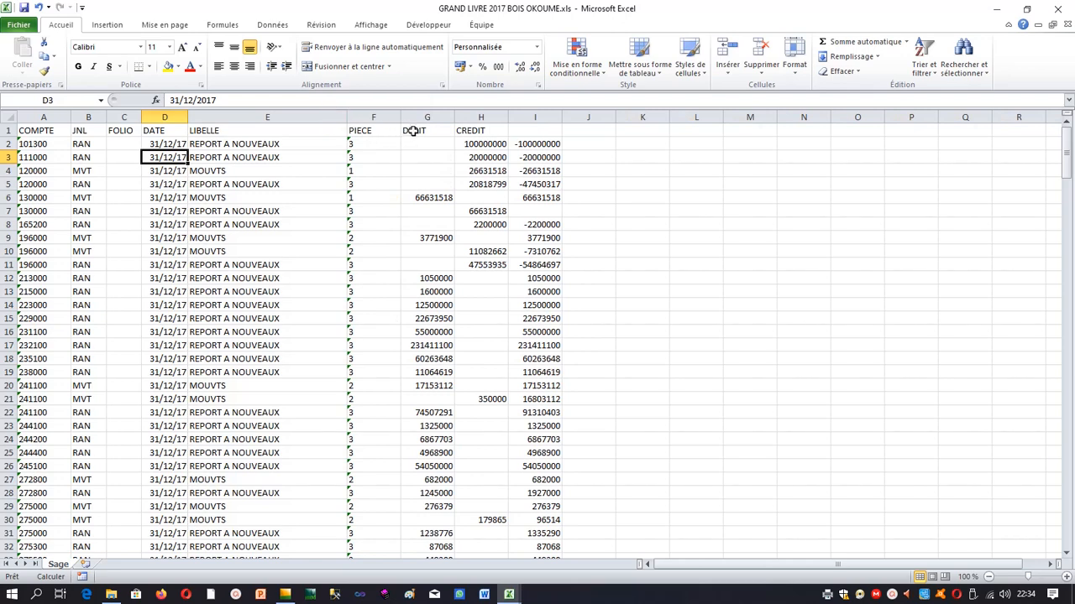
pyautogui.click(361, 260)
pyautogui.scroll(-1, 361, 260)
pyautogui.scroll(-10, 361, 260)
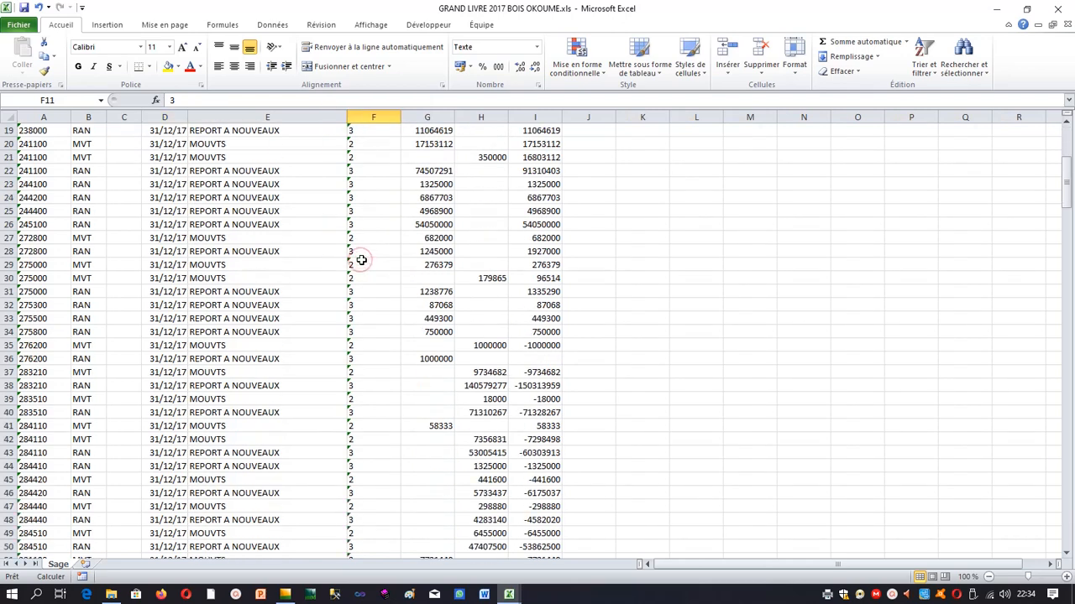
pyautogui.scroll(6, 362, 255)
pyautogui.scroll(5, 362, 256)
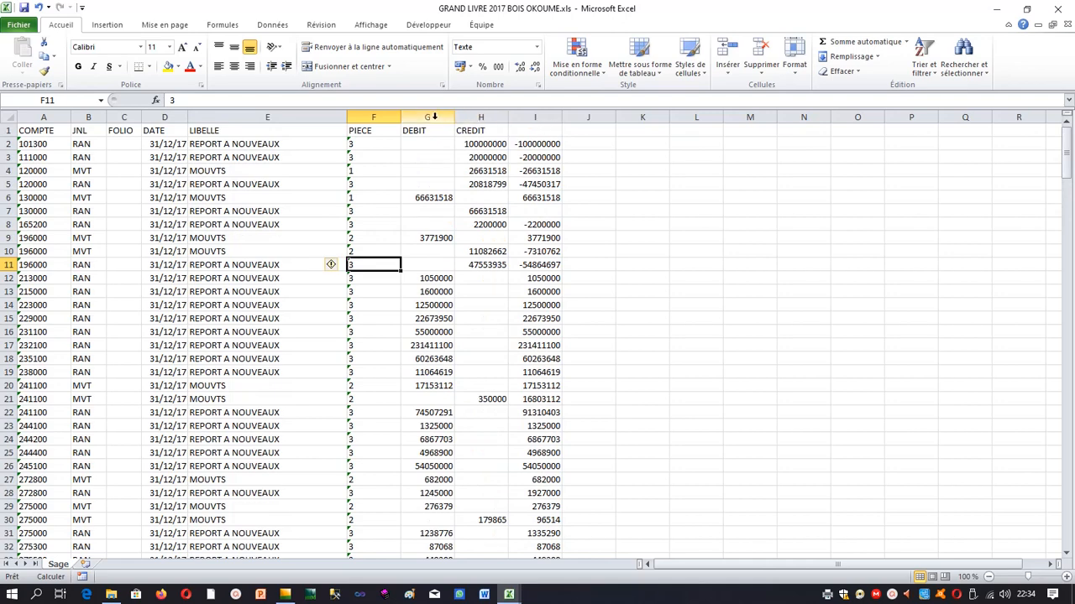
# Format the DEBIT and CREDIT columns as Nombre with the thousands separator and 0 decimals.
pyautogui.moveTo(429, 117); pyautogui.dragTo(472, 116)
pyautogui.rightClick(472, 121)
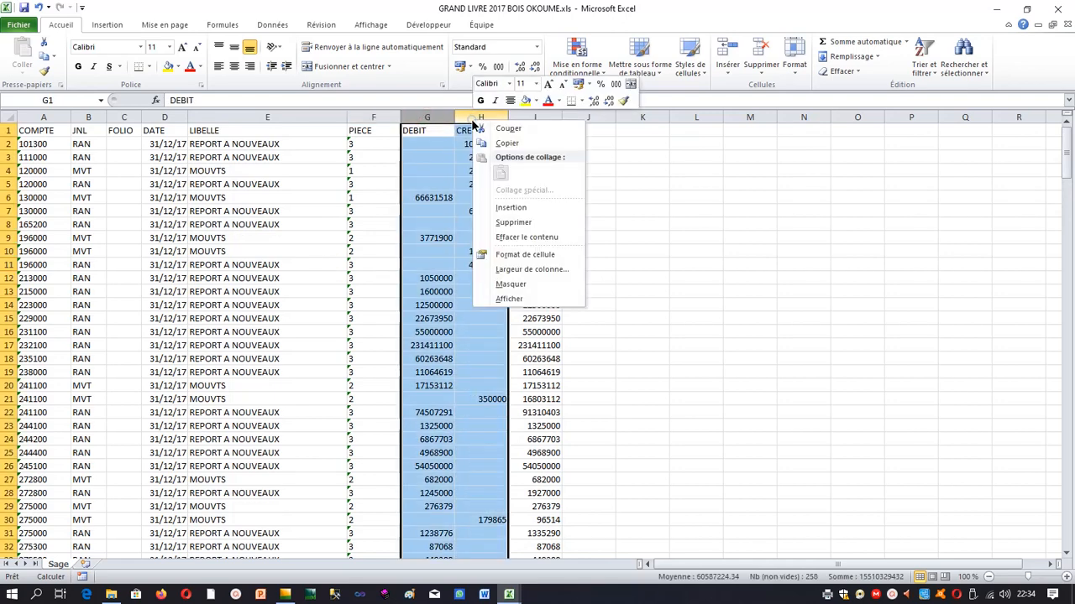
pyautogui.click(540, 255)
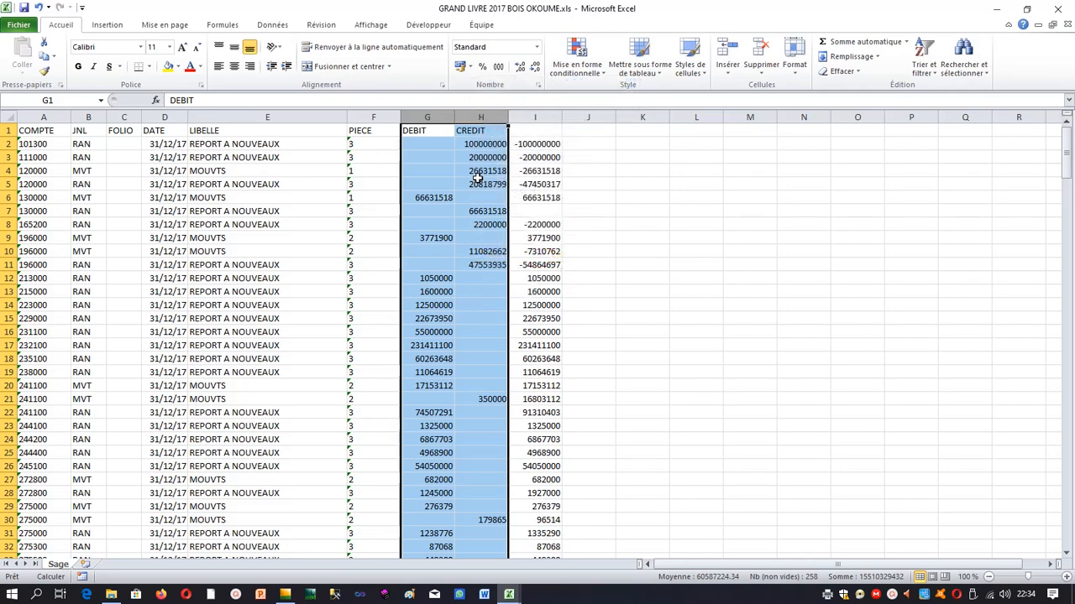
pyautogui.click(384, 161)
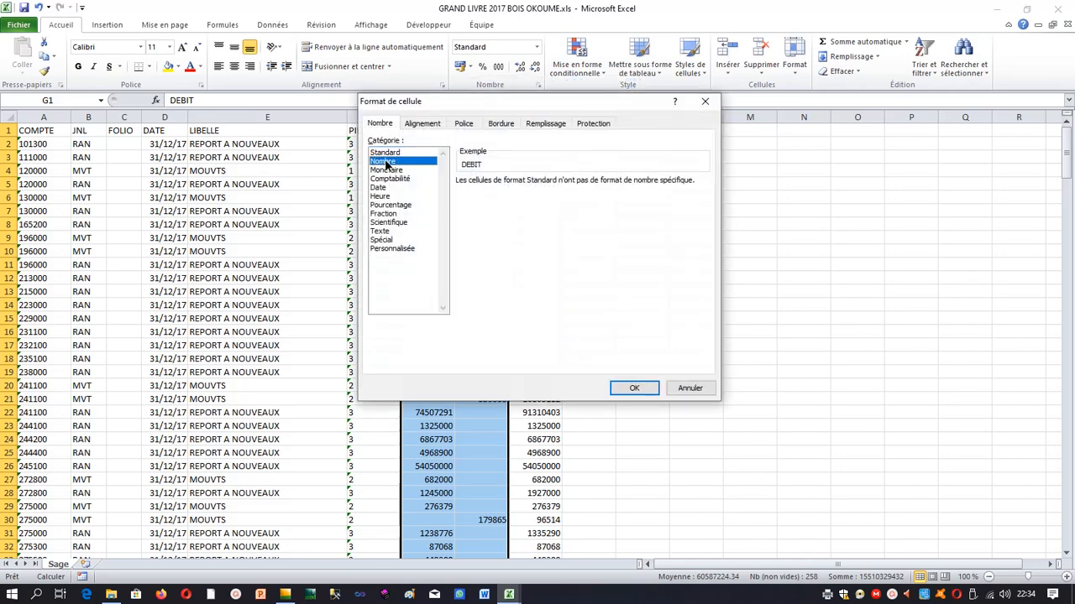
pyautogui.click(487, 200)
pyautogui.click(567, 185)
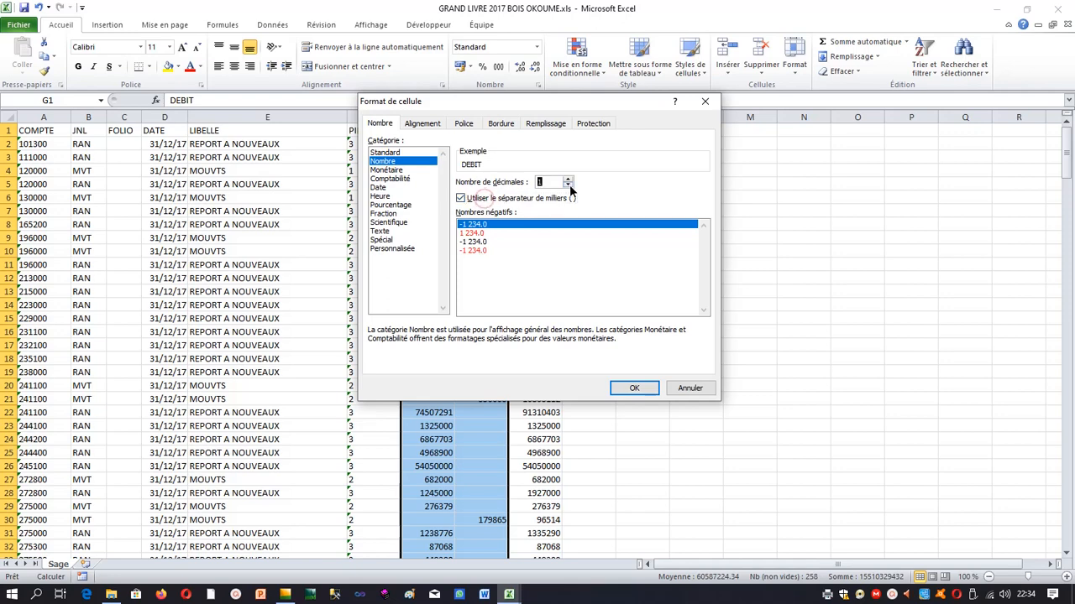
pyautogui.click(568, 185)
pyautogui.click(634, 388)
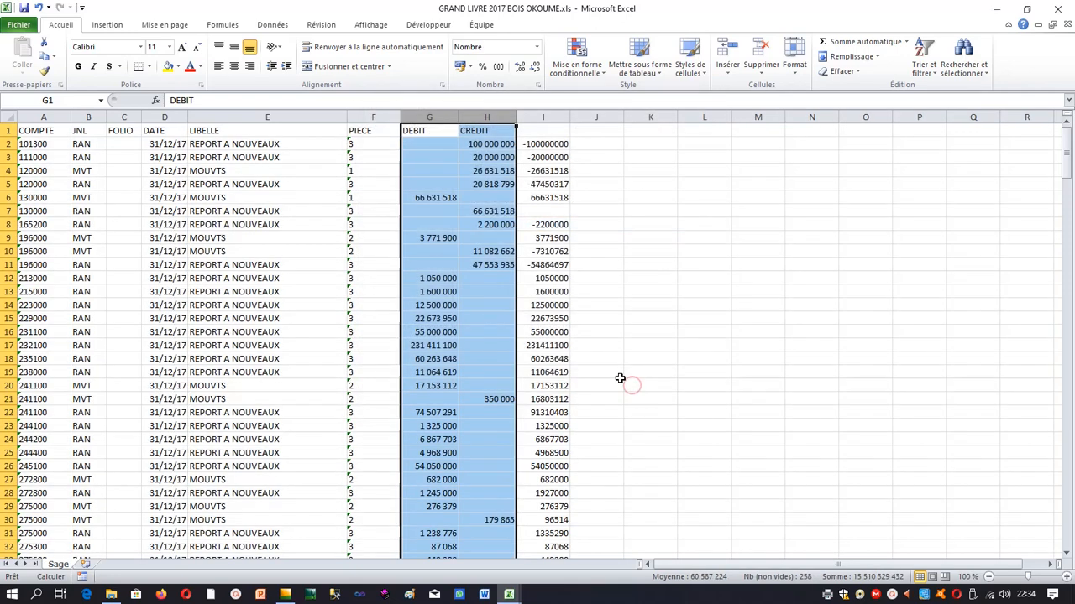
pyautogui.click(620, 379)
# Clear the contents of the unlabelled balance column I beside CREDIT.
pyautogui.click(540, 118)
pyautogui.rightClick(545, 123)
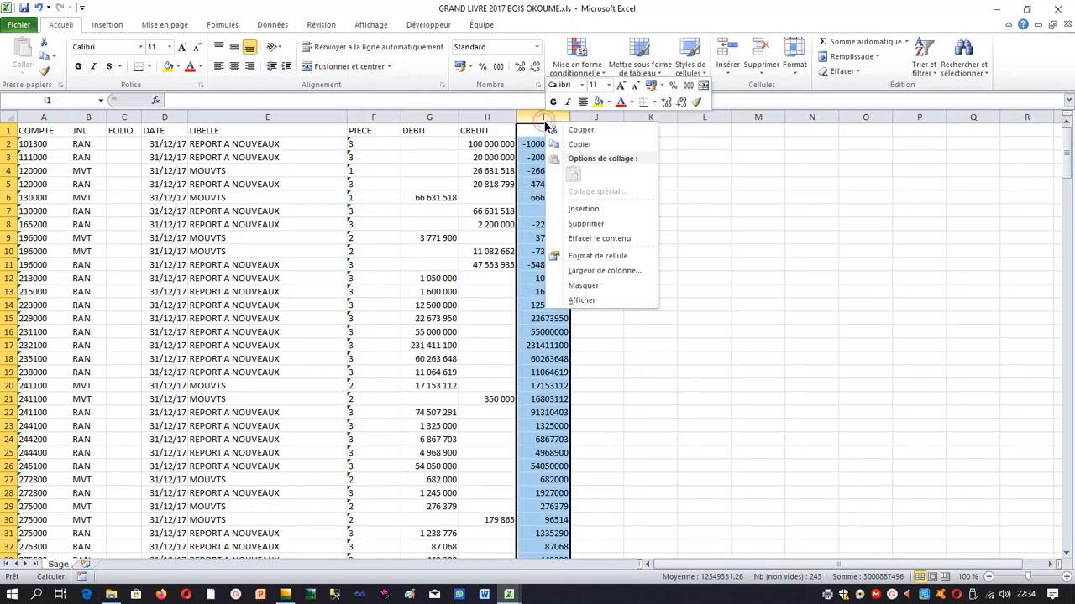
pyautogui.click(613, 234)
pyautogui.click(622, 235)
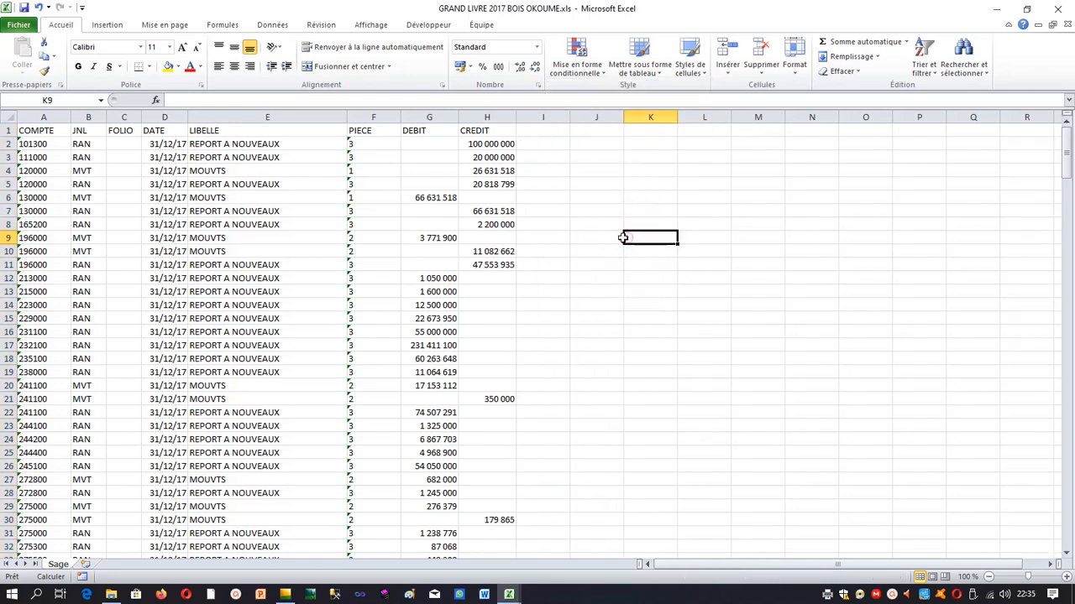
# Total the DEBIT column below its last row by entering =somme(g2:g257) in G258.
pyautogui.click(210, 249)
pyautogui.scroll(-20, 304, 266)
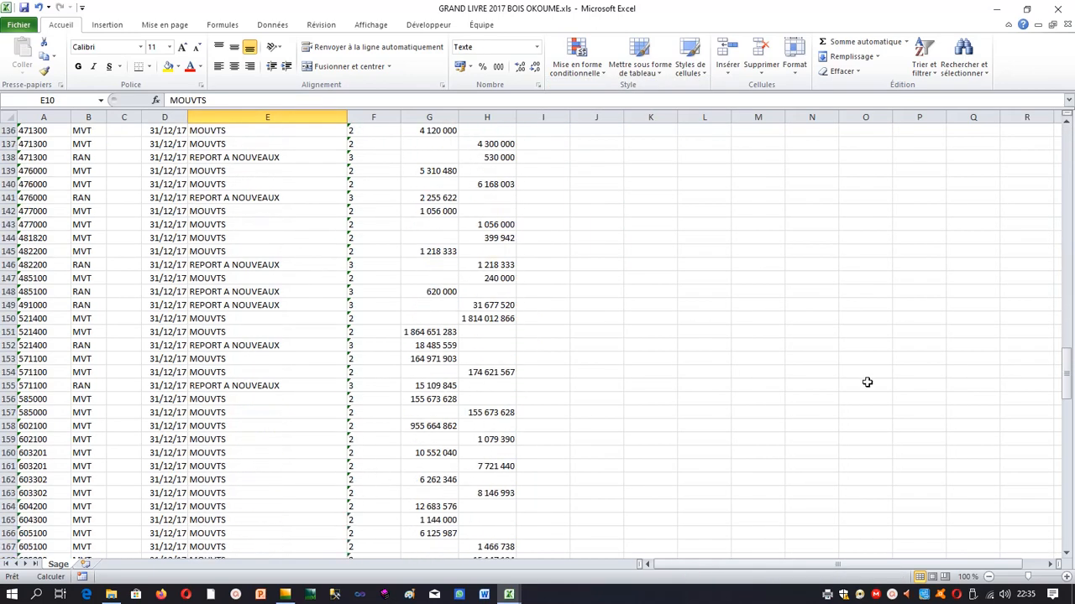
pyautogui.moveTo(1064, 377); pyautogui.dragTo(1068, 550)
pyautogui.click(440, 534)
pyautogui.scroll(-6, 440, 532)
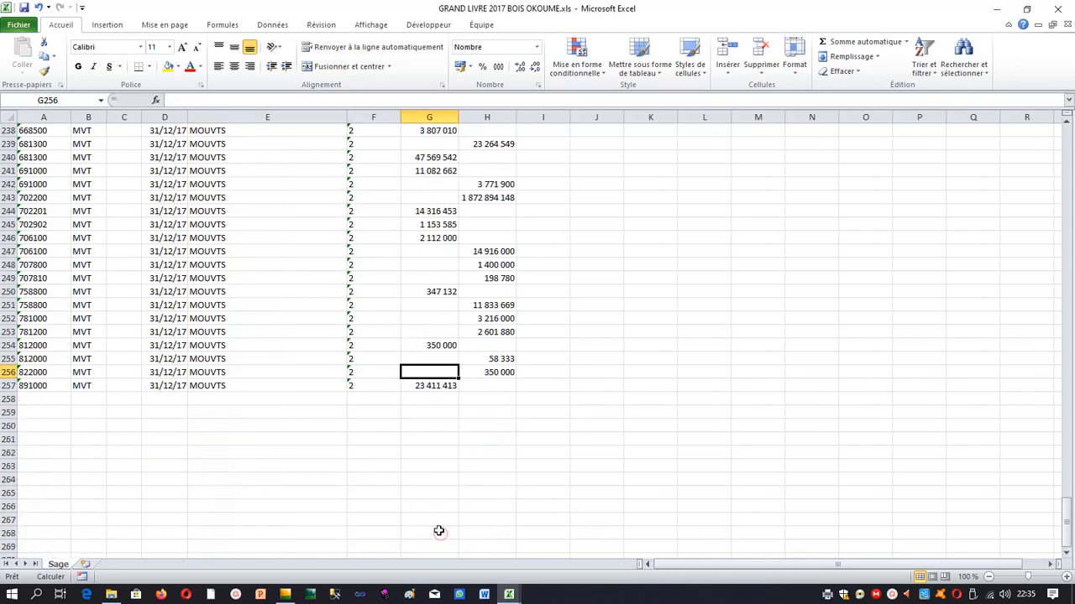
pyautogui.click(420, 318)
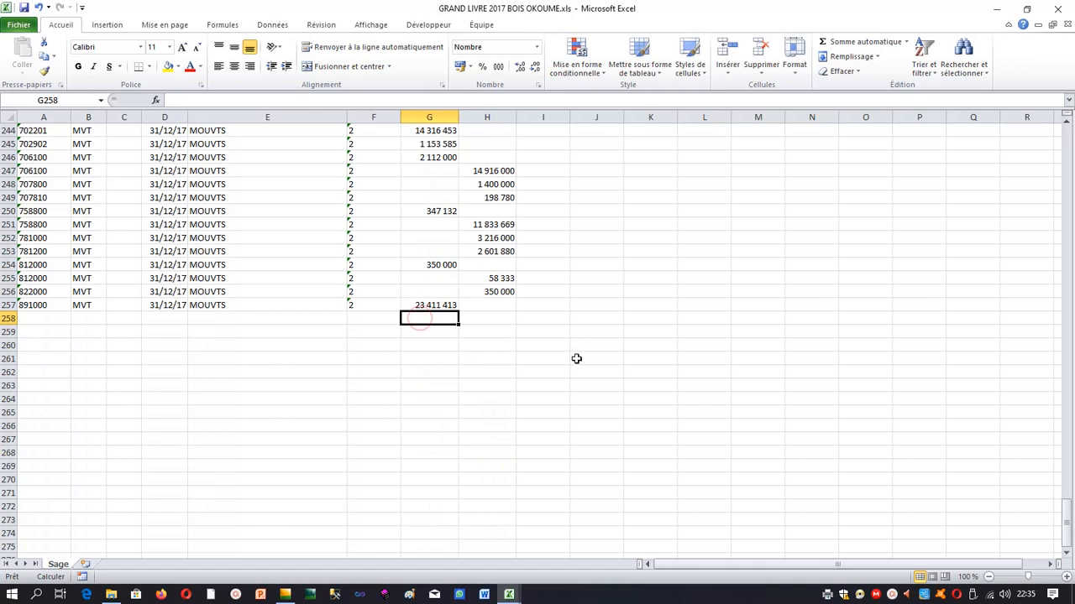
pyautogui.write('=somme')
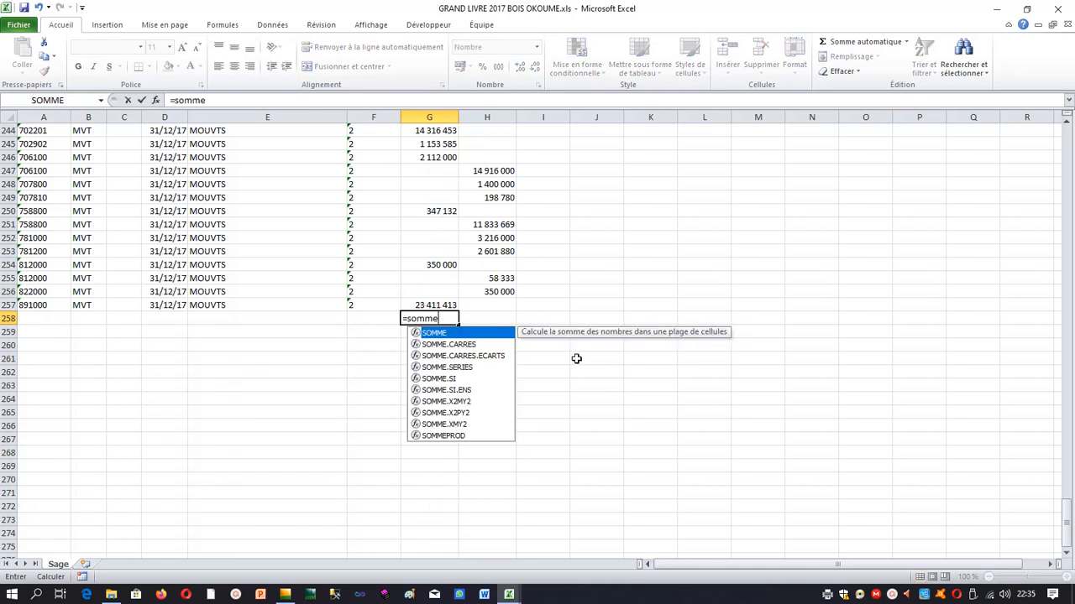
pyautogui.write('(g2')
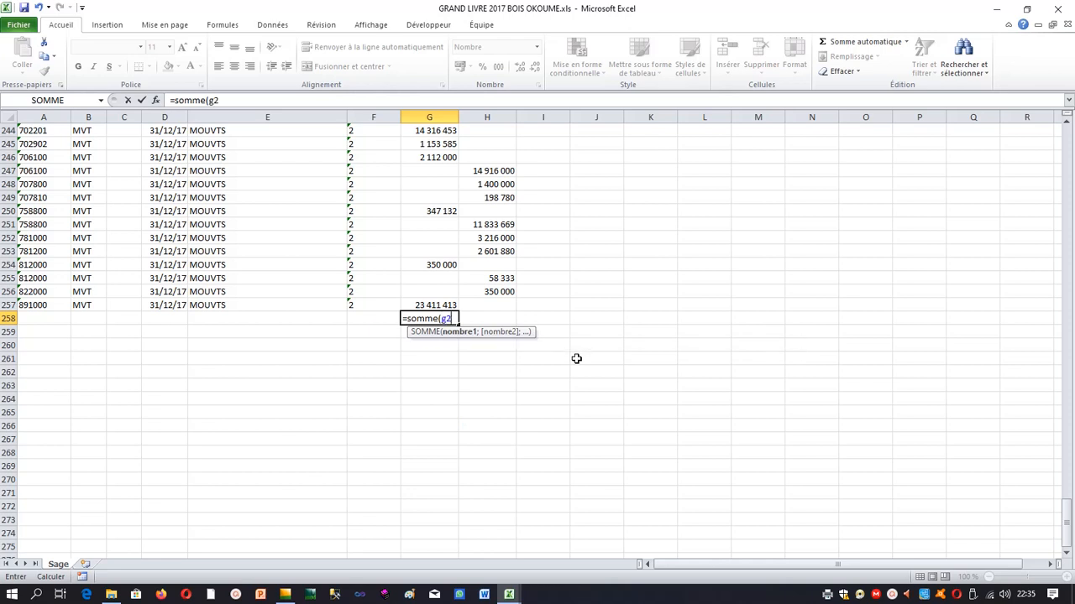
pyautogui.write(':g')
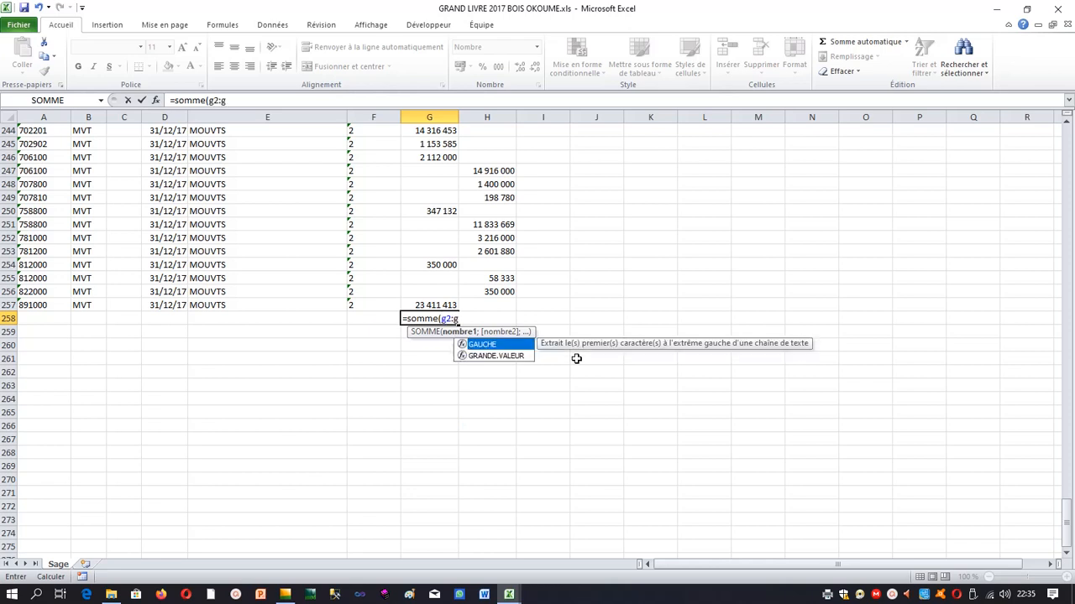
pyautogui.write('257')
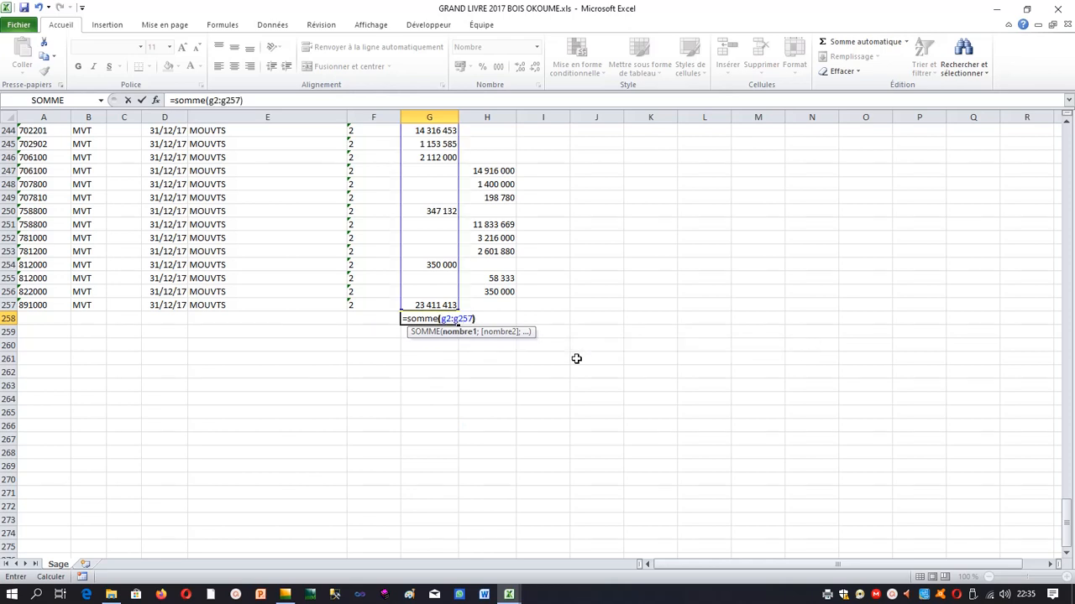
pyautogui.press('Return')
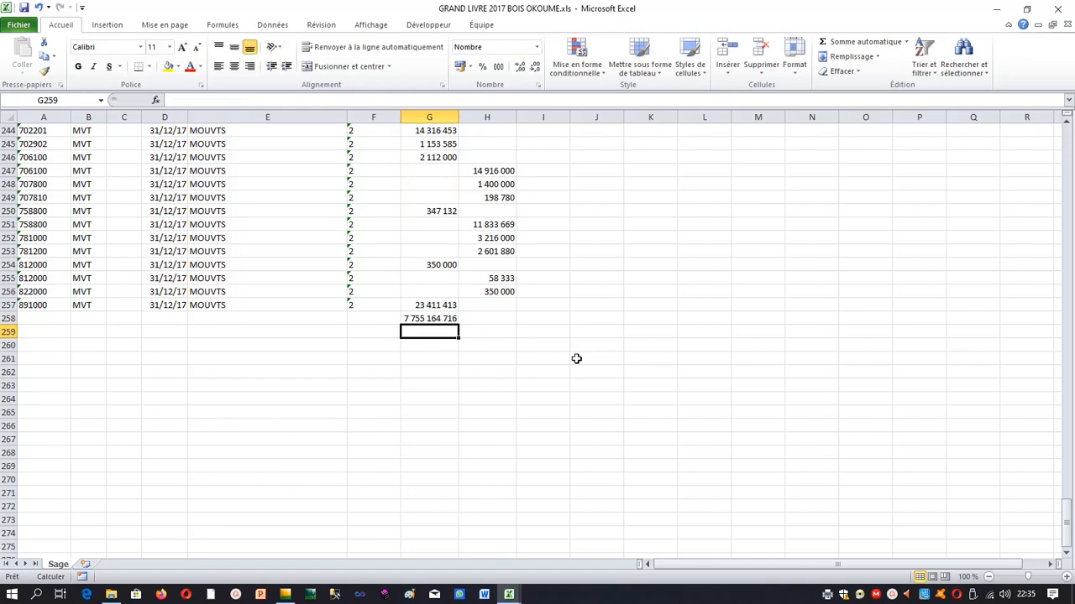
# Extend the DEBIT total formula from G258 to H258 to total the CREDIT column.
pyautogui.click(429, 319)
pyautogui.moveTo(458, 324); pyautogui.dragTo(512, 329)
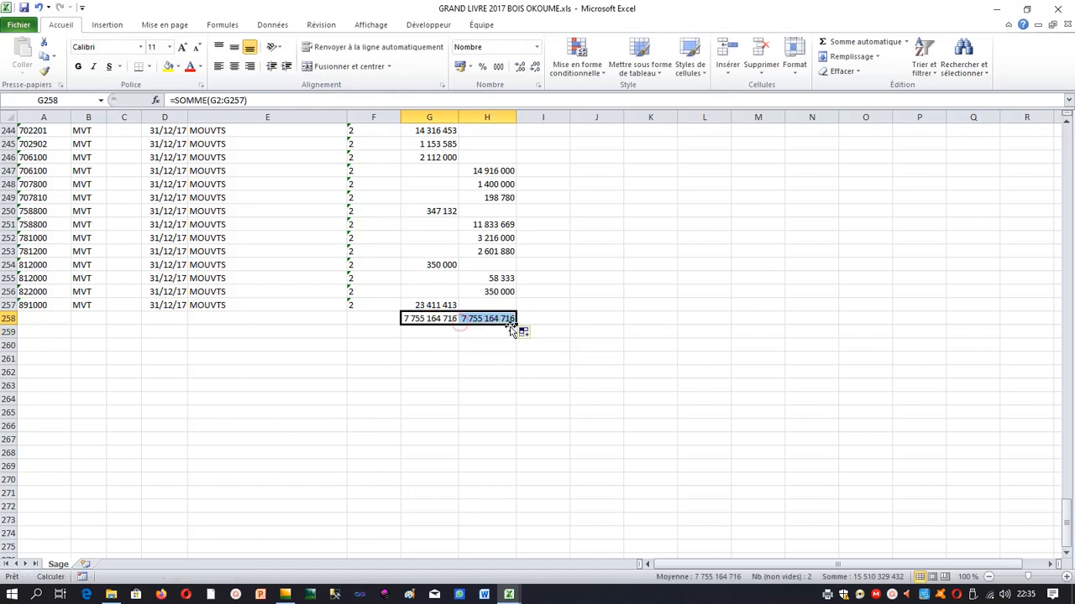
pyautogui.click(590, 332)
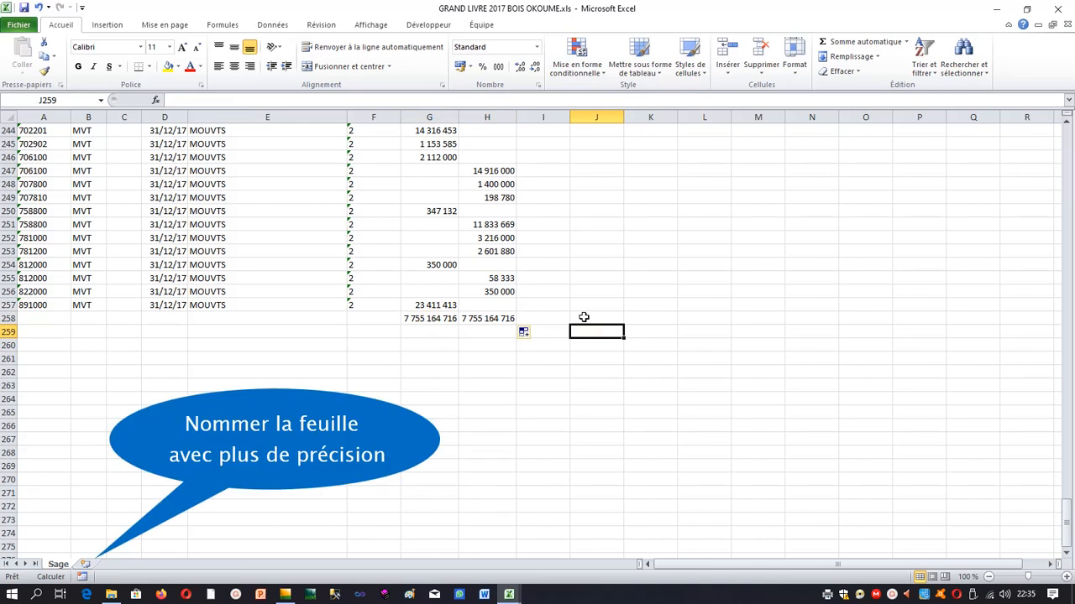
# Rename the Sage worksheet as Grand livre Sage.
pyautogui.click(293, 412)
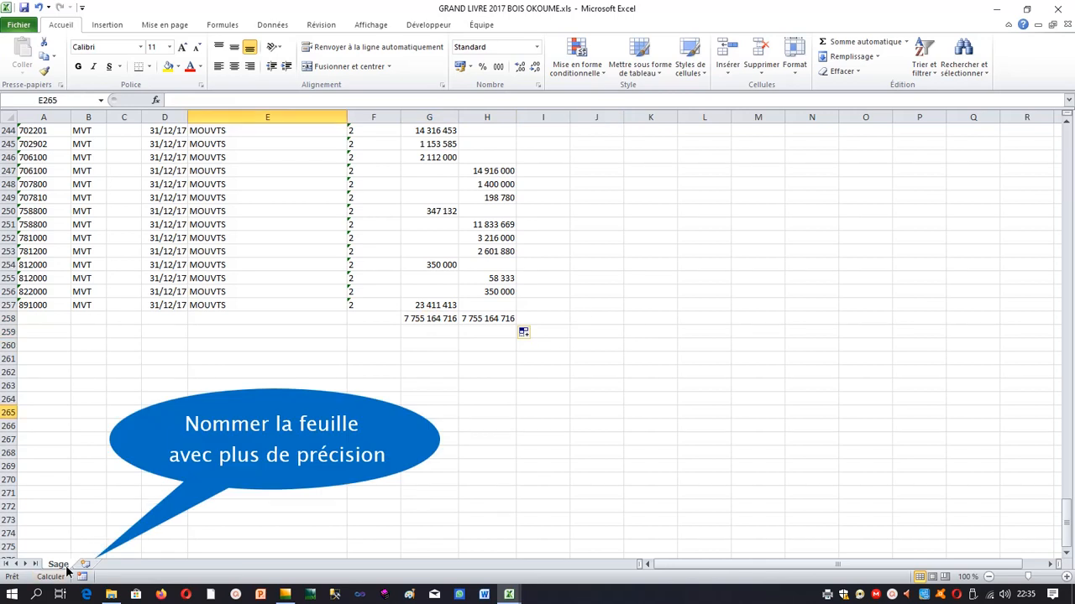
pyautogui.doubleClick(58, 564)
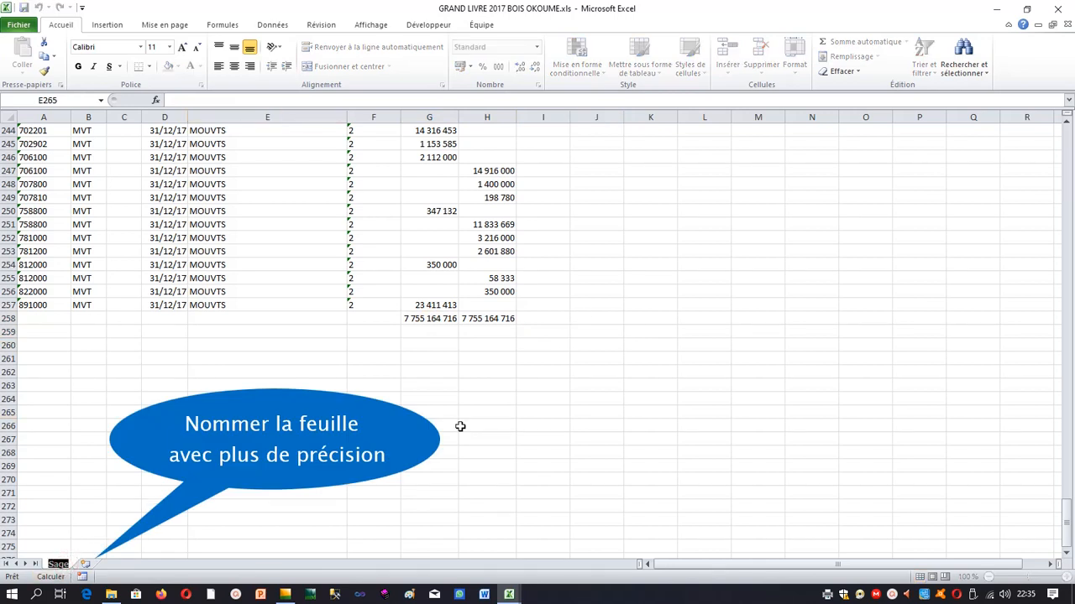
pyautogui.press('Home')
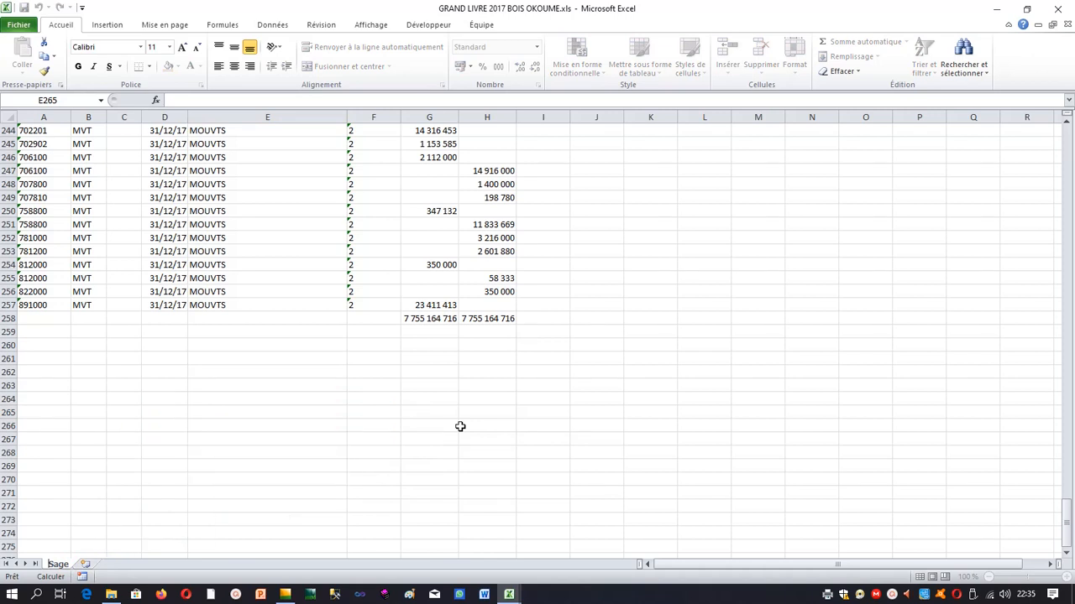
pyautogui.write('Grand livre')
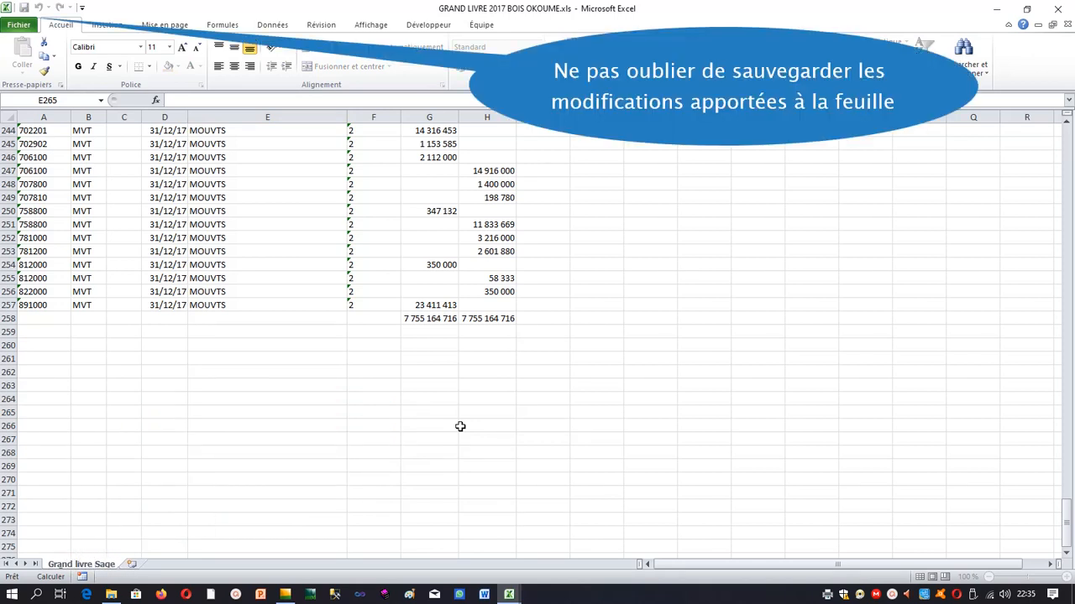
pyautogui.click(445, 422)
# Narrow the JNL column and format the header row A1:H1 with centred labels, borders and a light blue fill.
pyautogui.scroll(15, 719, 326)
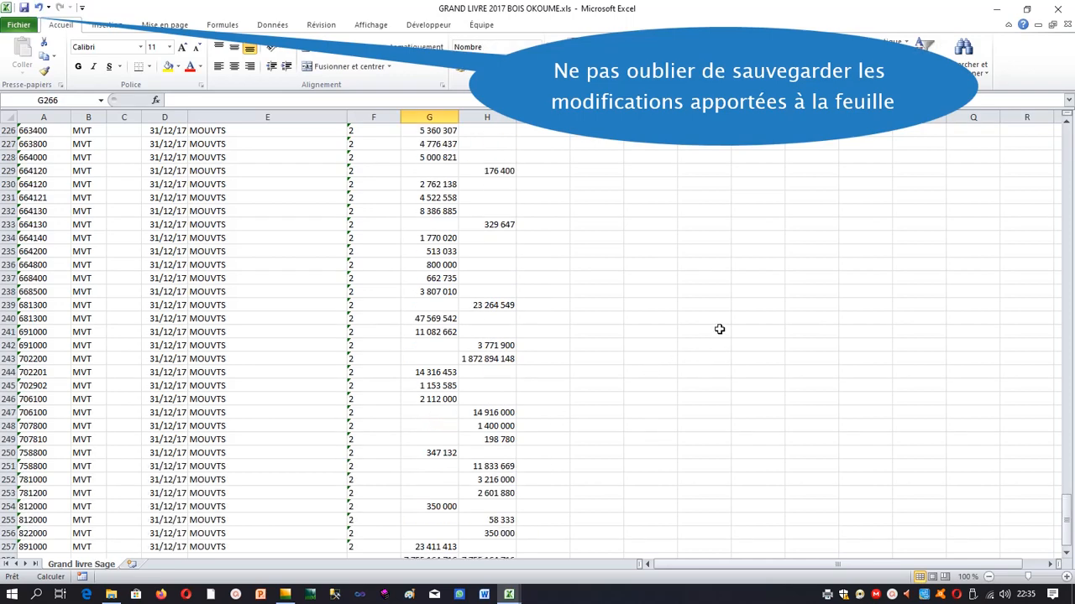
pyautogui.scroll(20, 326, 242)
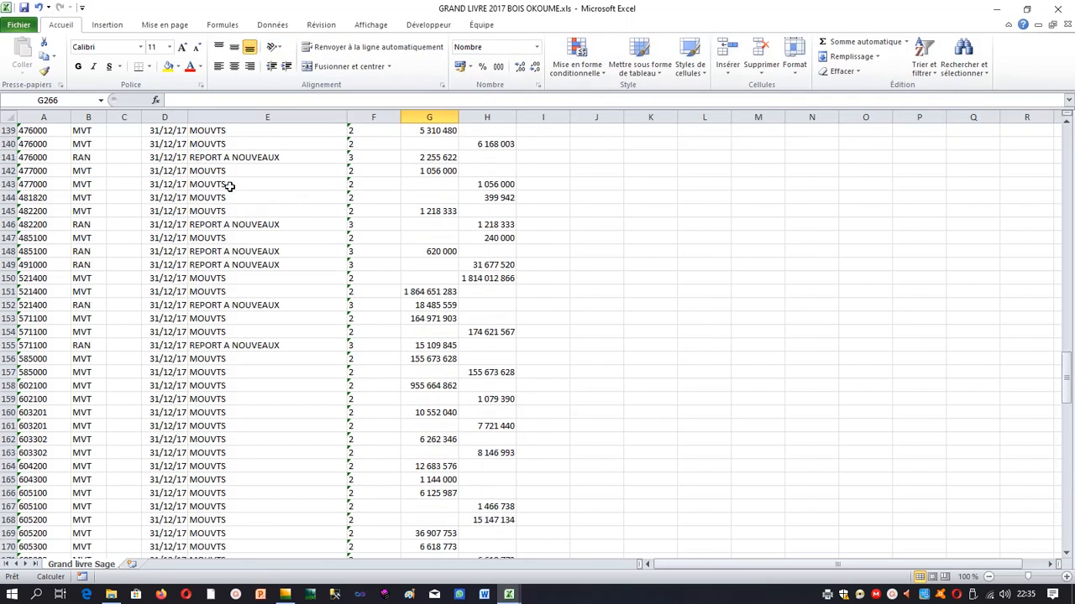
pyautogui.scroll(20, 230, 186)
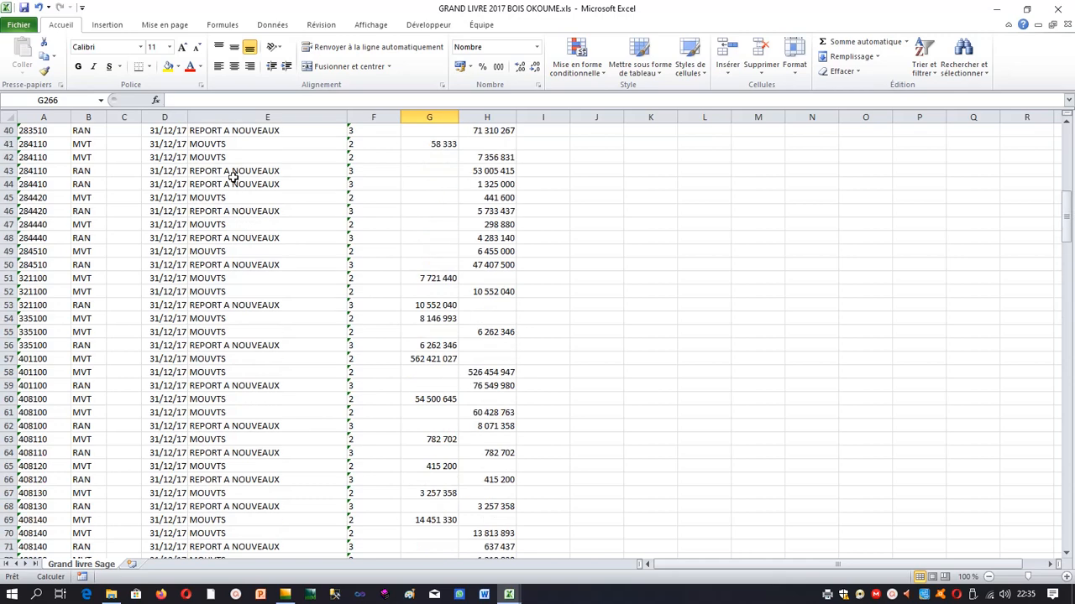
pyautogui.moveTo(1066, 180); pyautogui.dragTo(1066, 156)
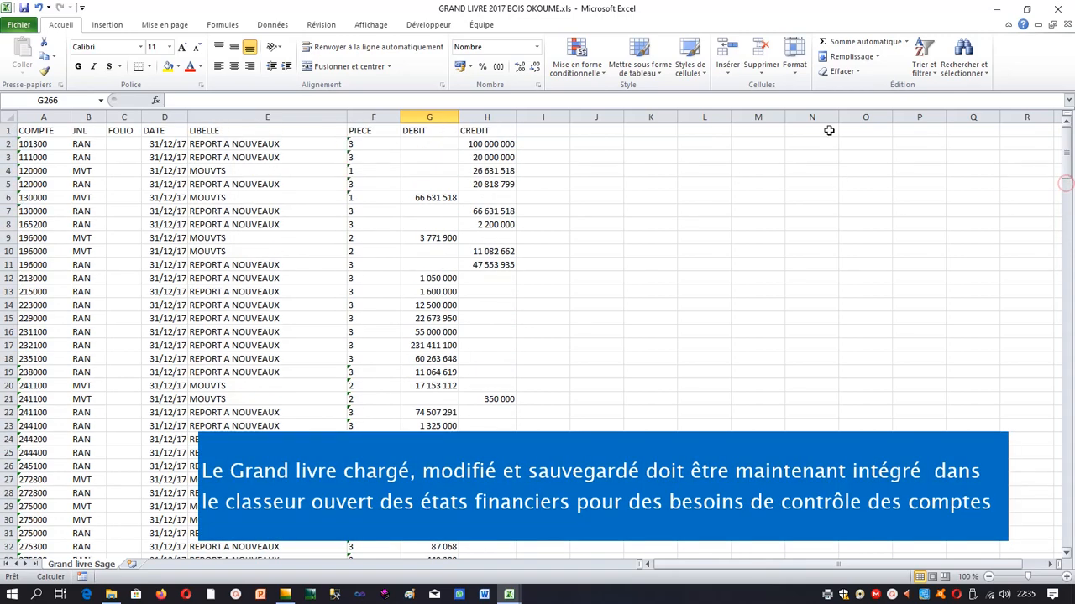
pyautogui.moveTo(108, 116); pyautogui.dragTo(91, 116)
pyautogui.click(235, 67)
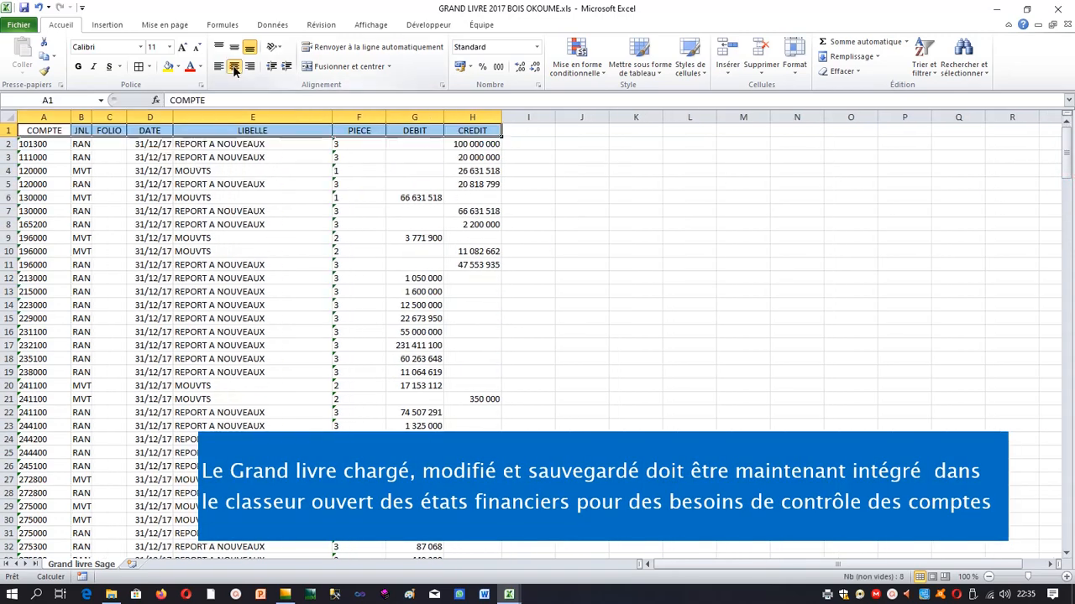
pyautogui.click(297, 223)
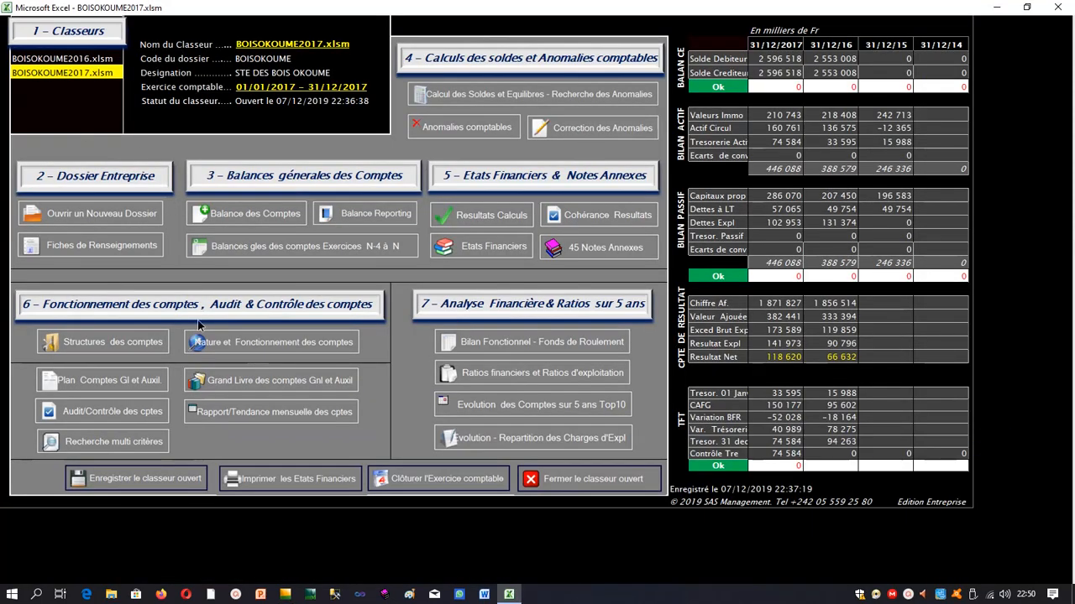
# In the BOISOKOUME2017.xlsm general ledger, start the ledger copy/paste and choose GRAND LIVRE 2017 BOIS OKOUME.xls as the source workbook.
pyautogui.click(238, 380)
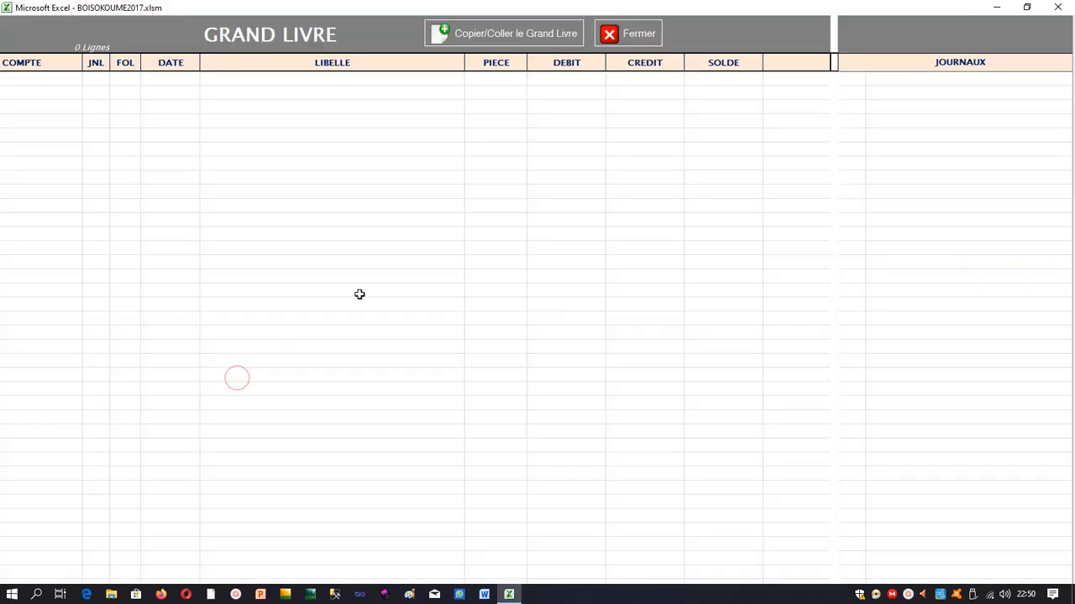
pyautogui.click(513, 35)
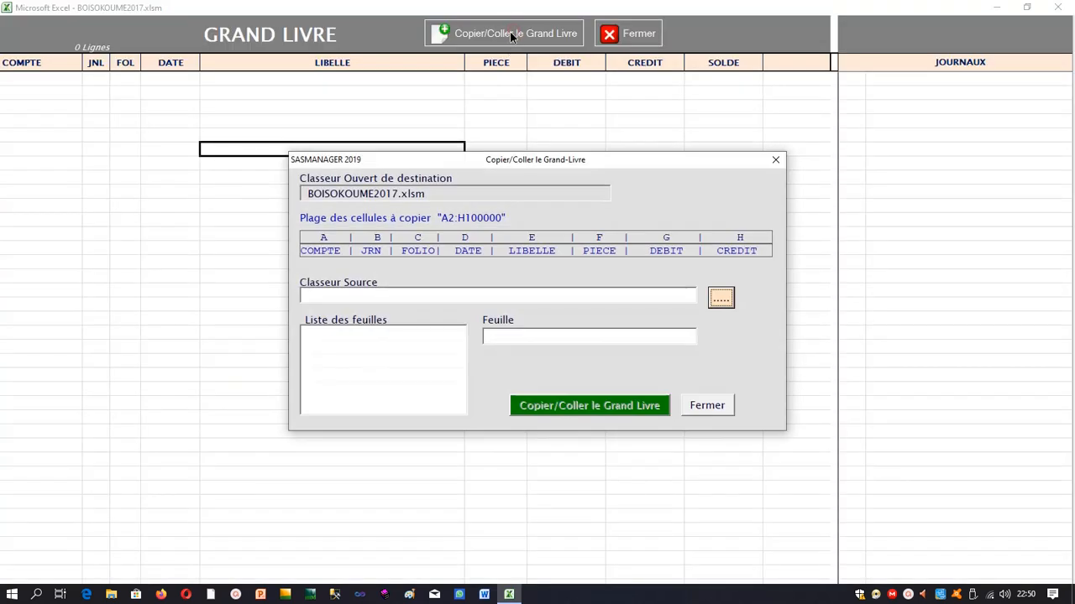
pyautogui.click(720, 299)
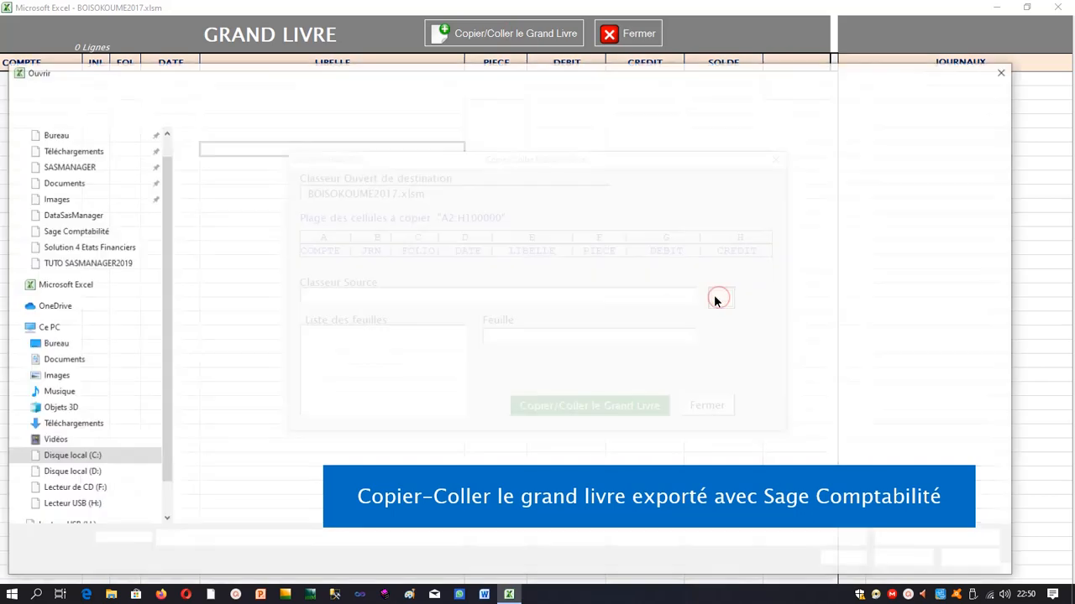
pyautogui.click(267, 180)
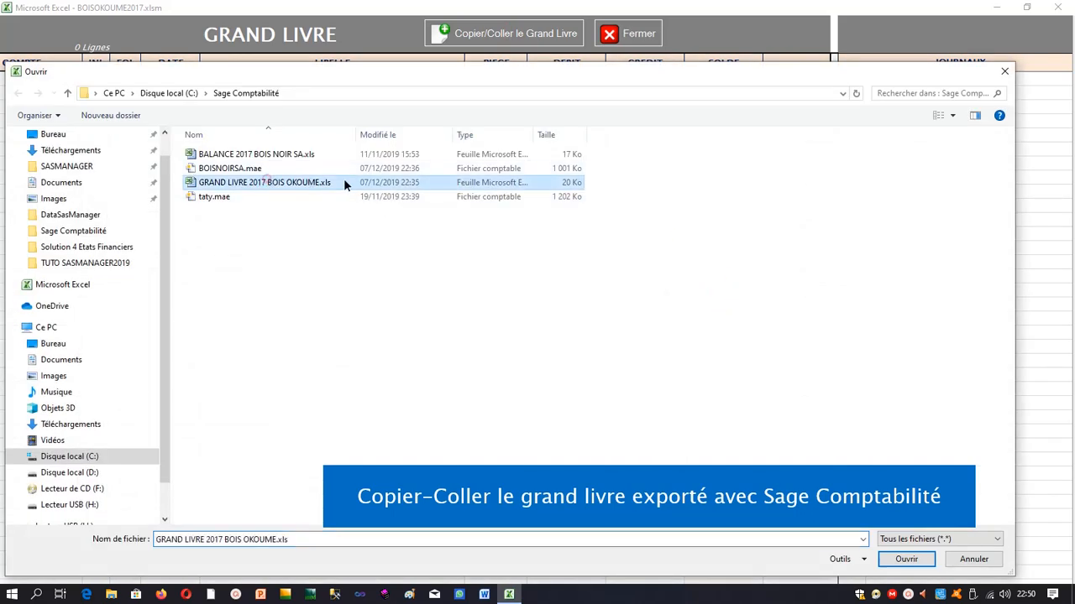
pyautogui.doubleClick(274, 180)
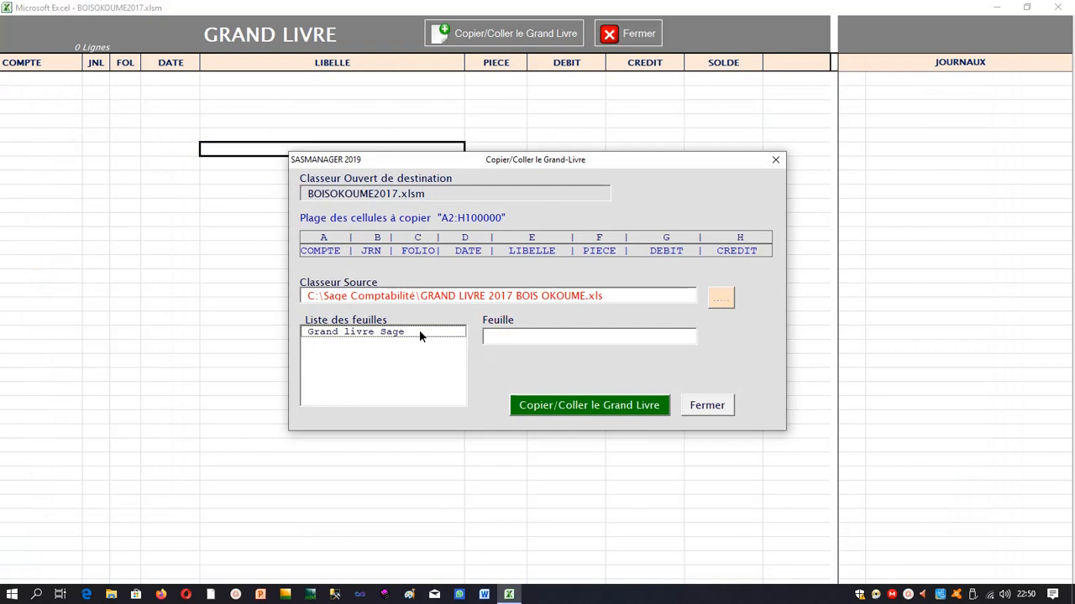
# Copy the Grand livre Sage sheet into the open workbook's ledger, format the account numbers and display the ledger.
pyautogui.click(422, 333)
pyautogui.click(431, 333)
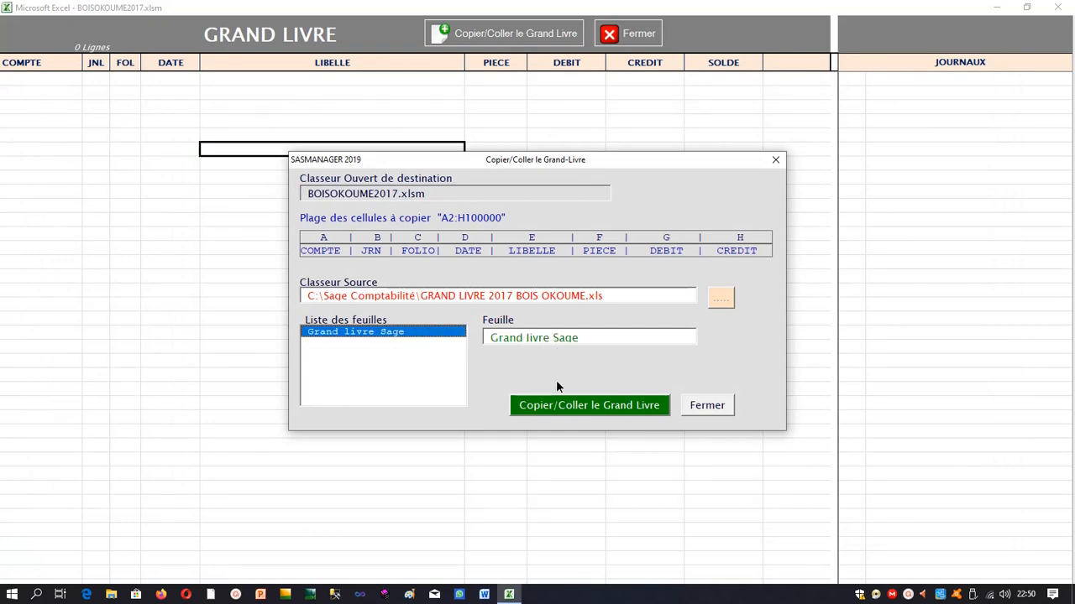
pyautogui.click(560, 403)
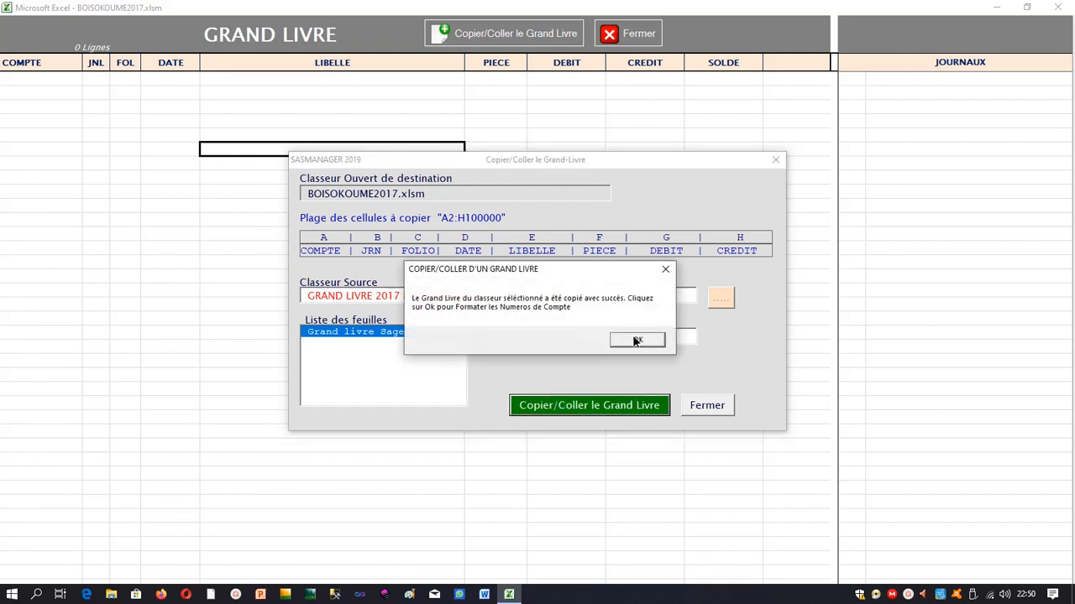
pyautogui.click(636, 340)
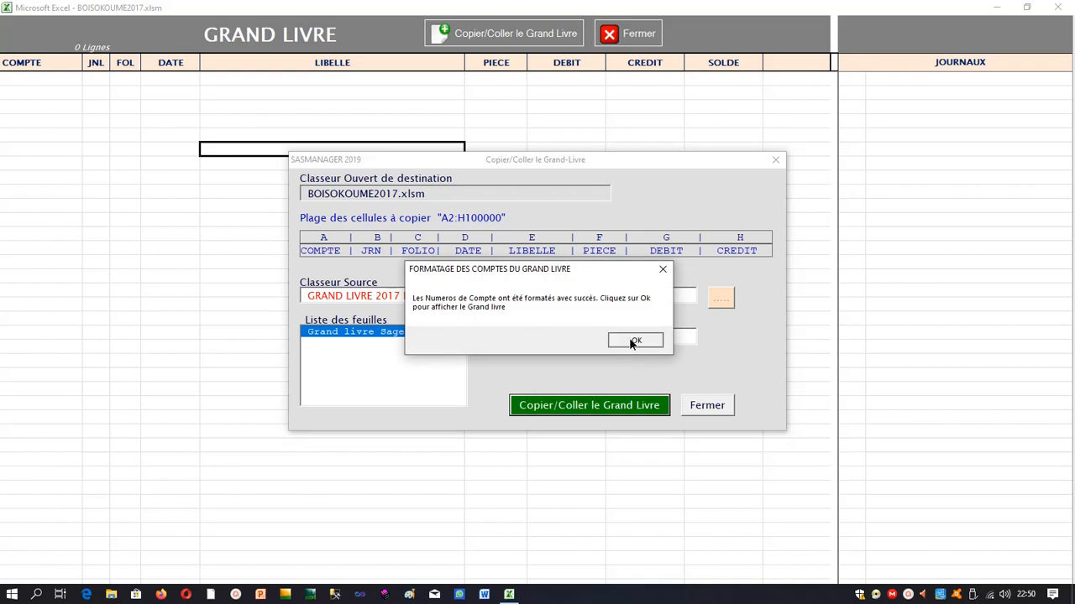
pyautogui.click(634, 340)
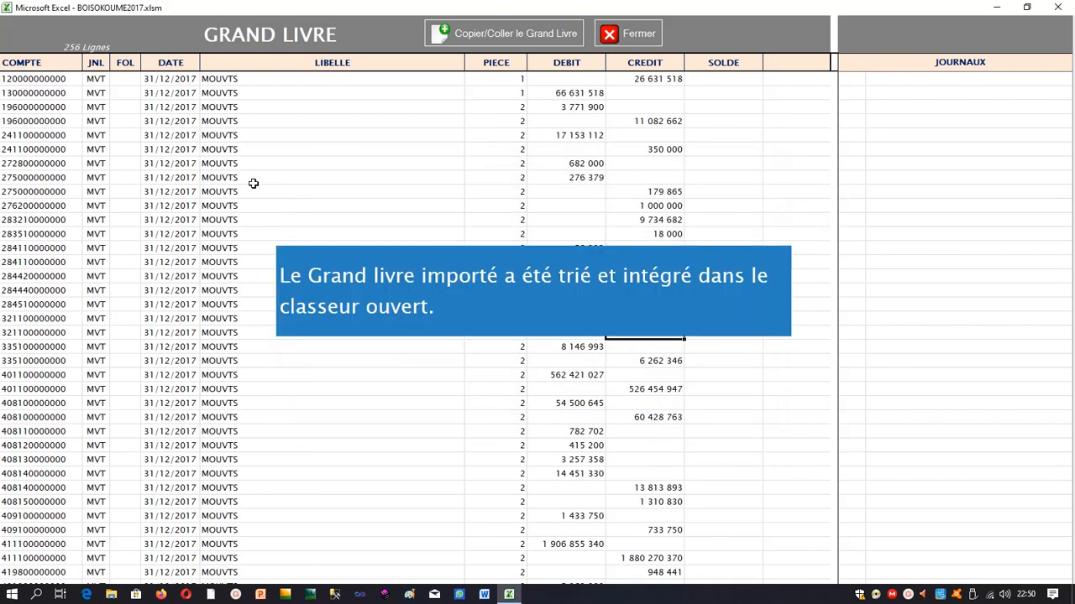
# Review the imported ledger entries down to the debit and credit totals and close the ledger.
pyautogui.scroll(-20, 256, 179)
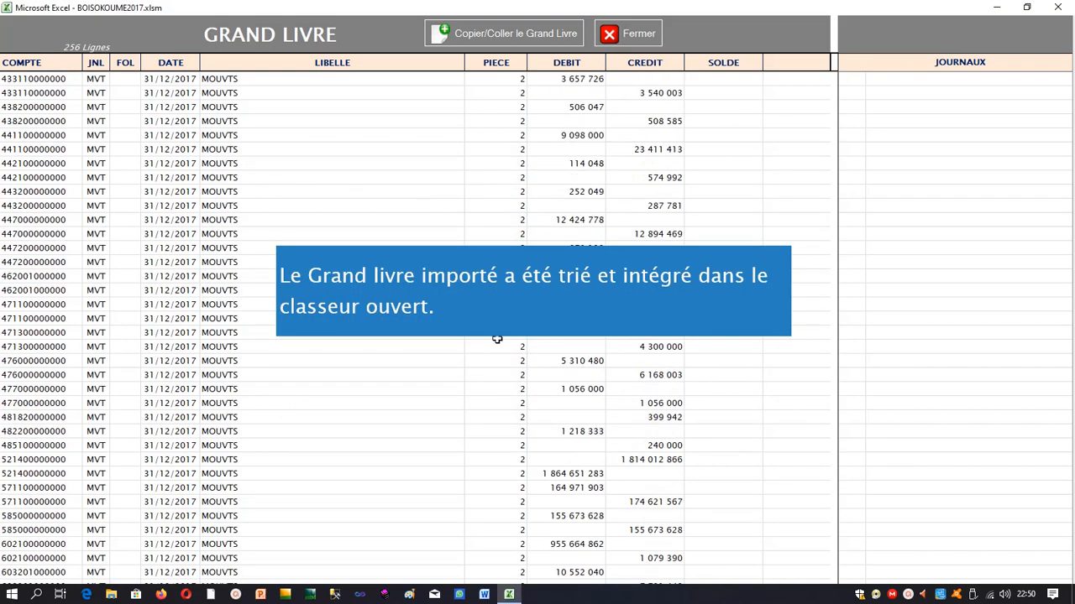
pyautogui.scroll(-20, 489, 376)
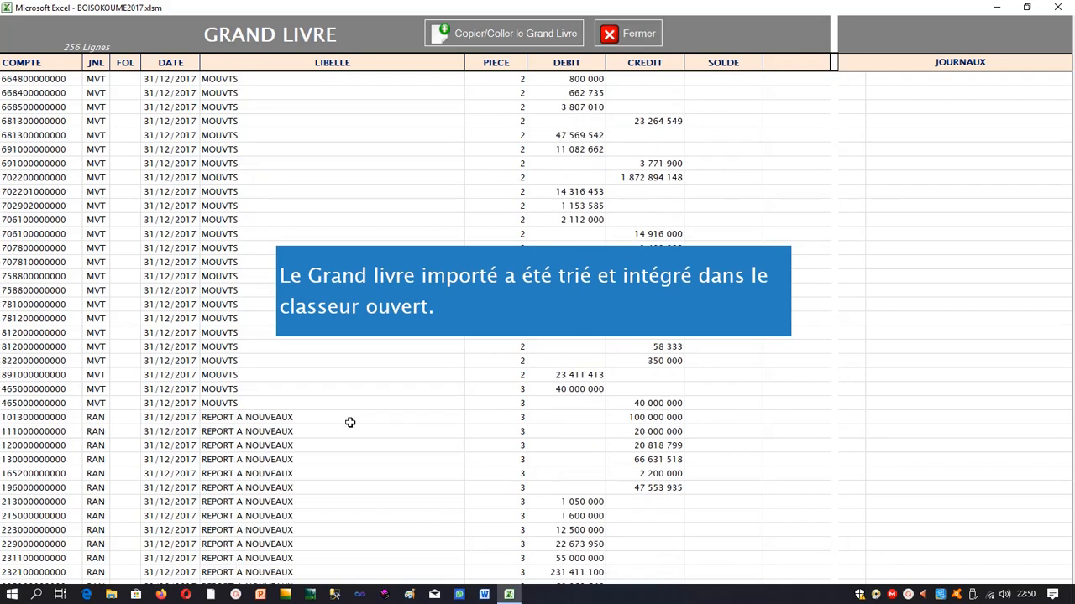
pyautogui.scroll(-20, 351, 419)
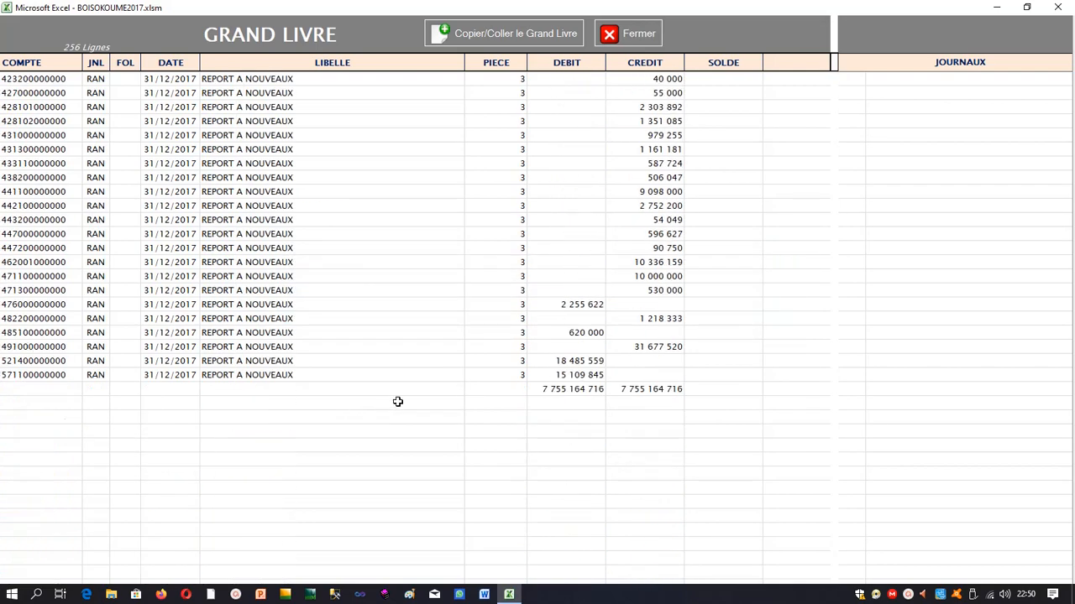
pyautogui.scroll(20, 435, 343)
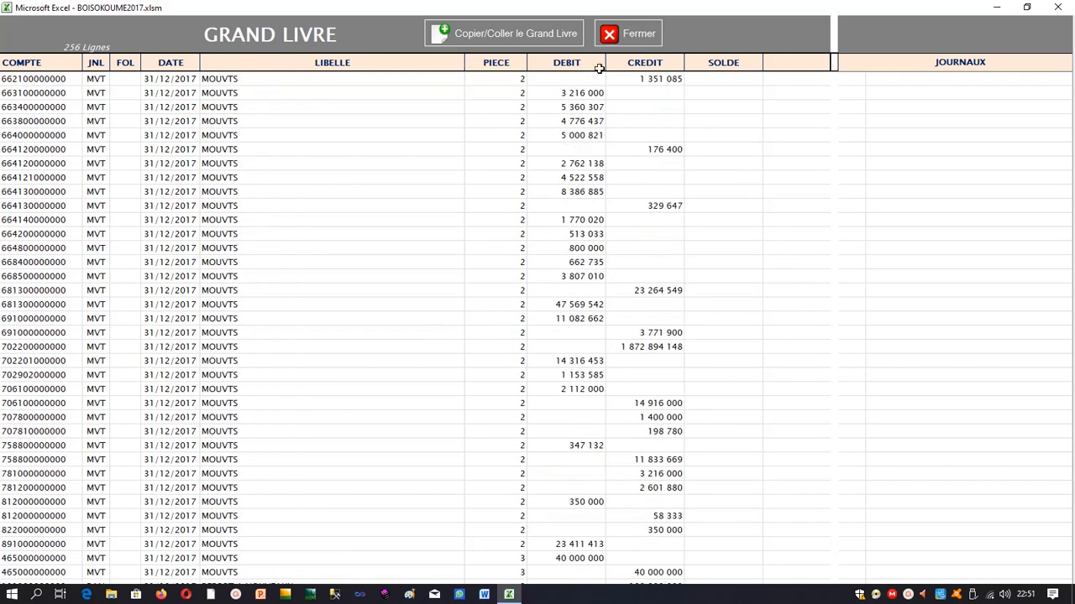
pyautogui.click(651, 37)
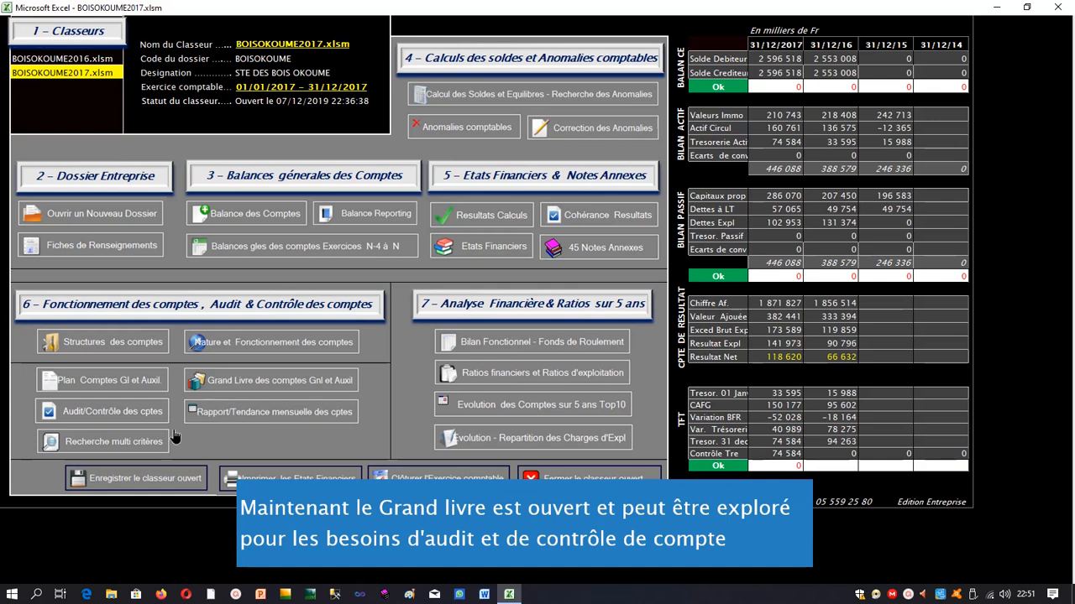
# Run a multi-criteria search of the 2017 accounting movements with 40 as the starting account number.
pyautogui.click(143, 445)
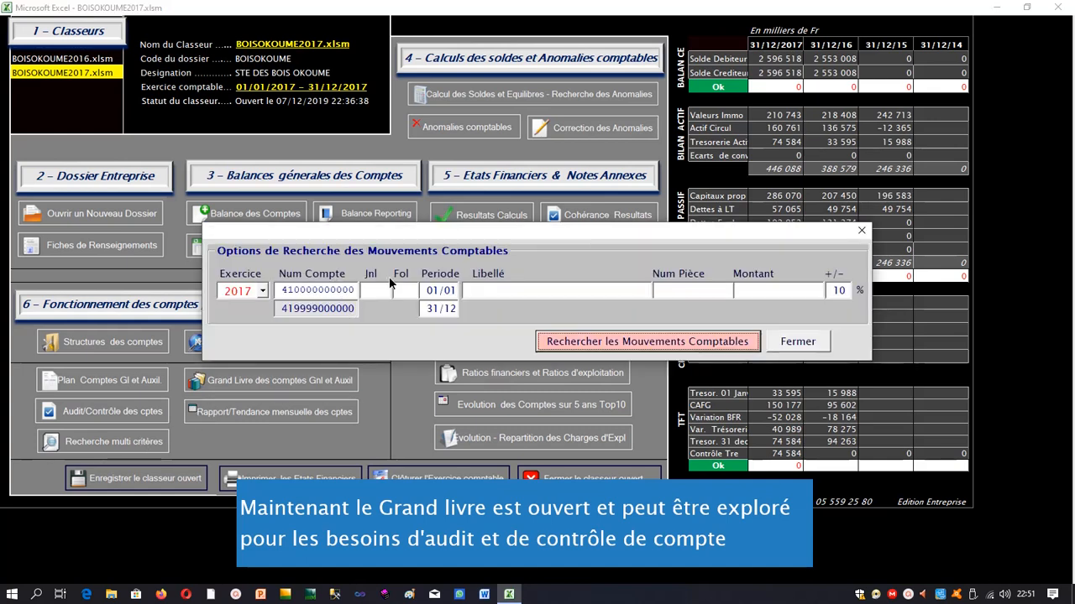
pyautogui.doubleClick(275, 290)
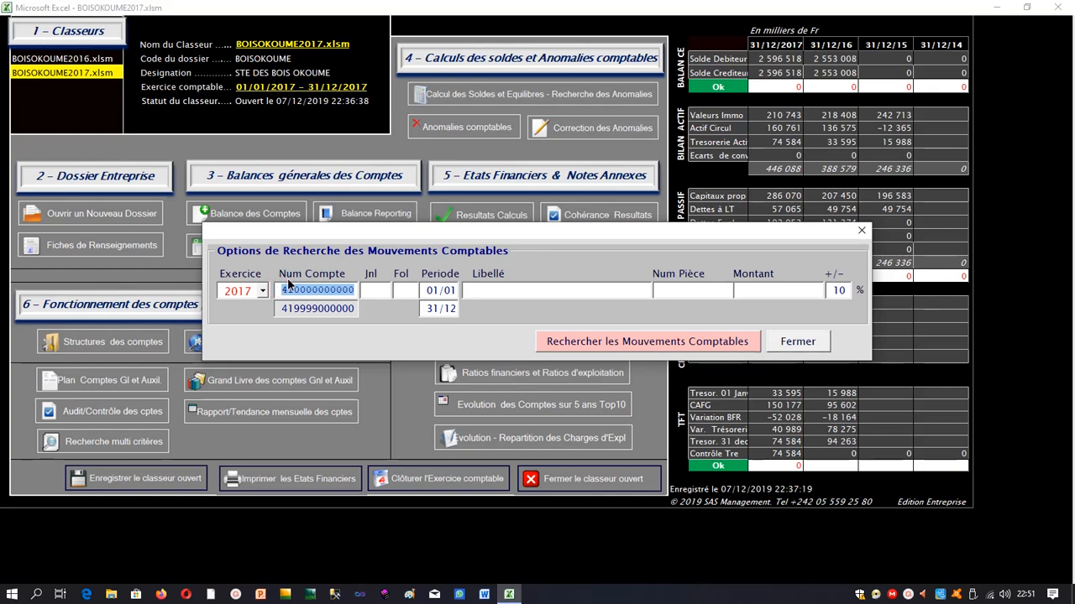
pyautogui.write('40')
pyautogui.click(581, 343)
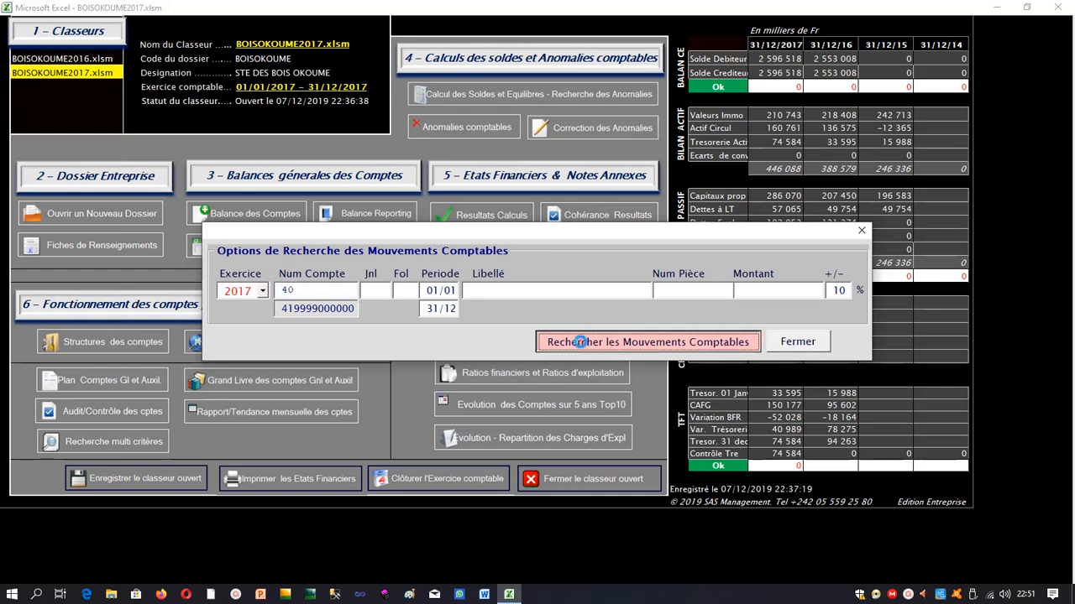